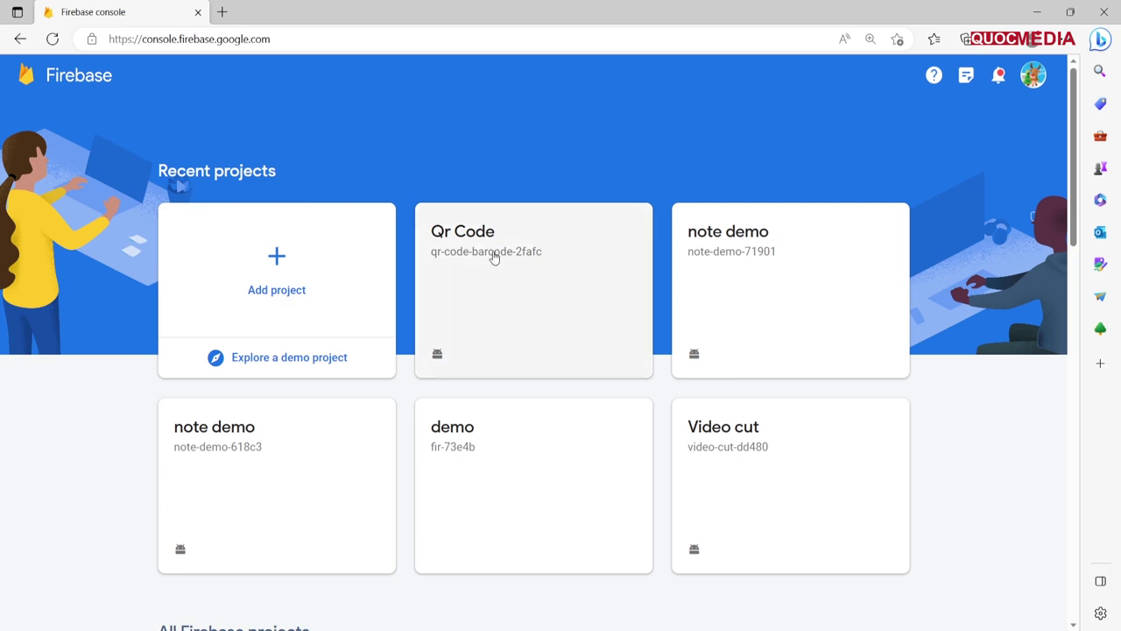
- Open the Qr Code project from the Recent projects list
click(573, 335)
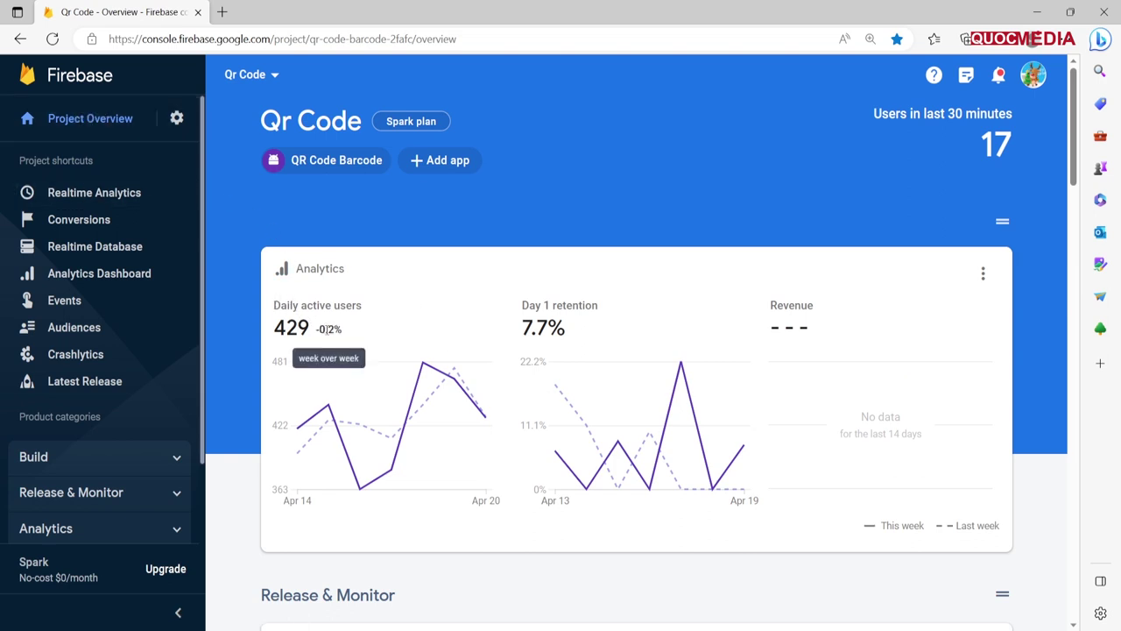
- Point out the Daily active users figure (429) on the project overview
drag(270, 306, 361, 306)
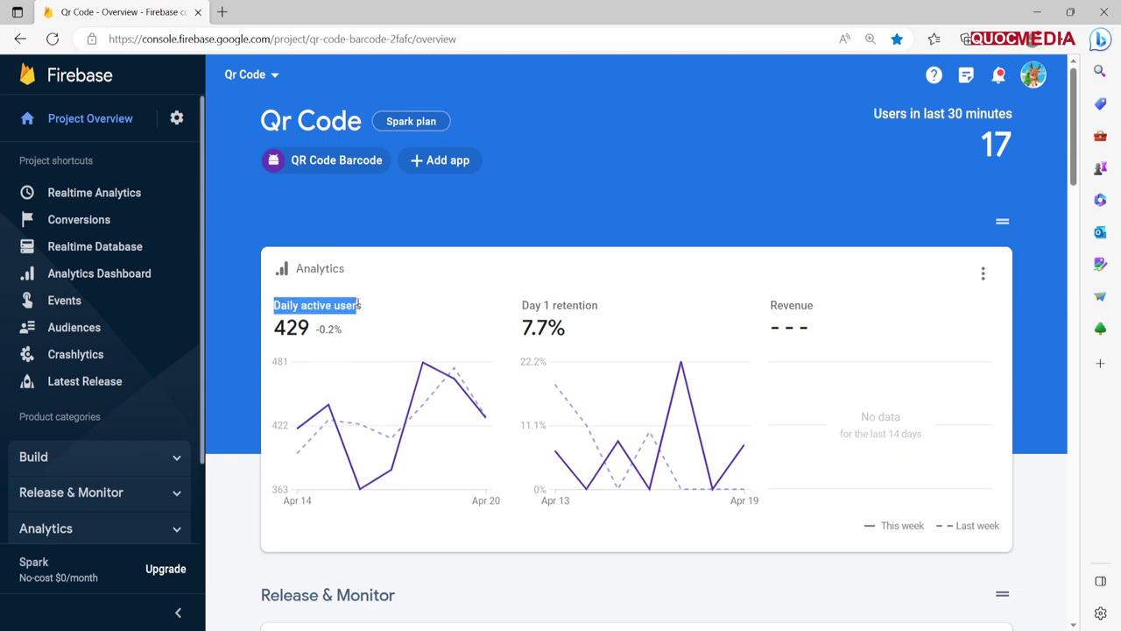
click(254, 326)
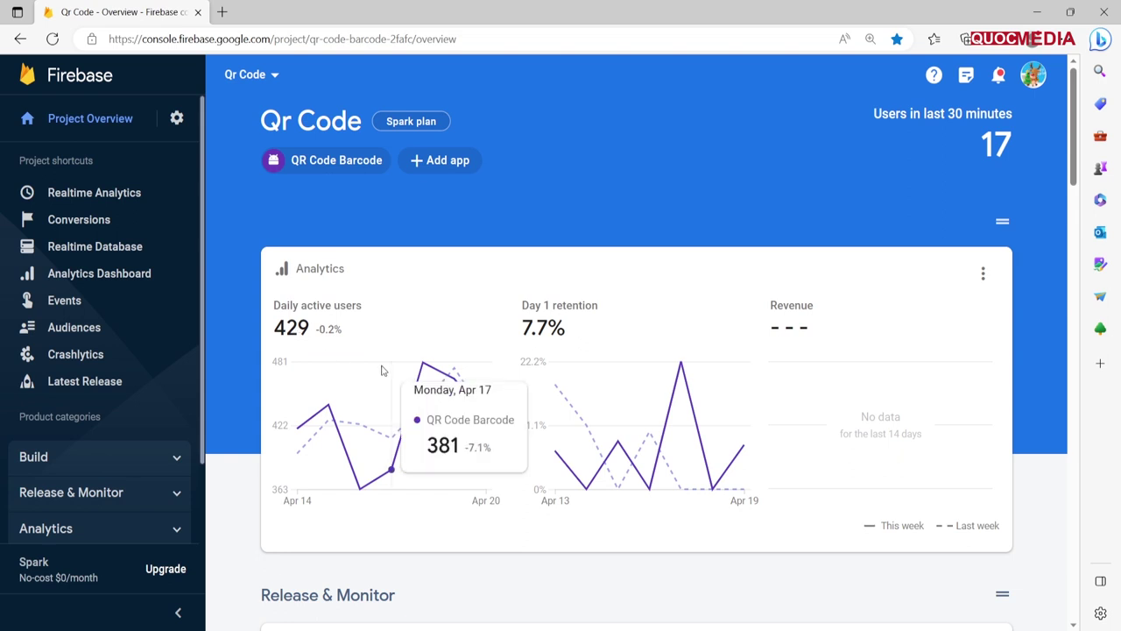
mouse_move(676, 378)
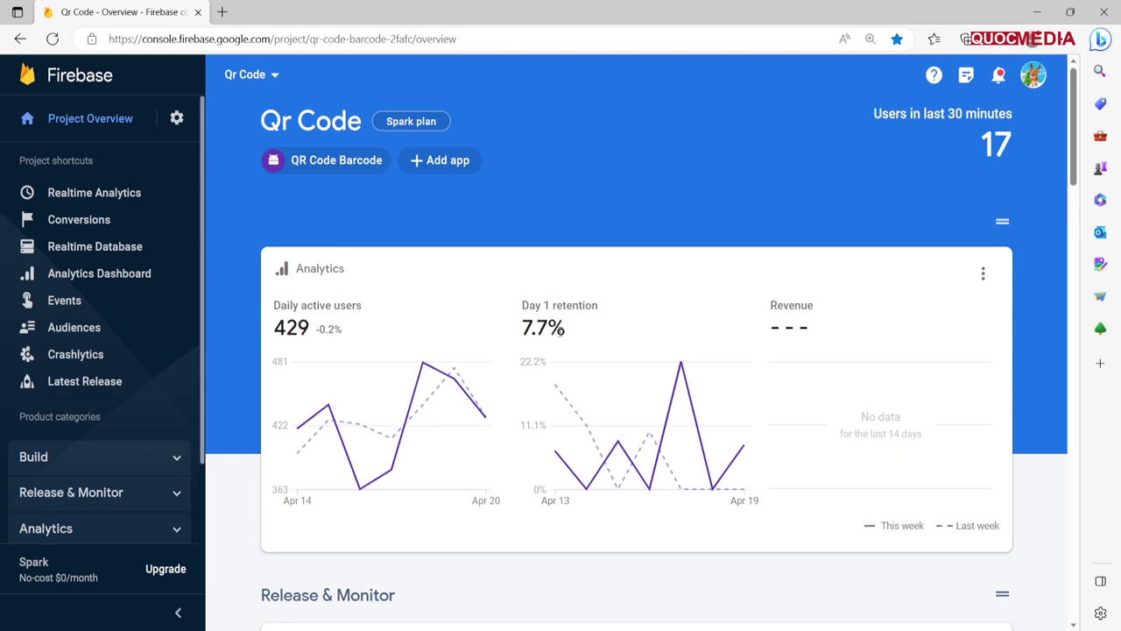
- Scroll through the overview cards, return to the top, and go to Realtime analytics
scroll(575, 344, down, 2)
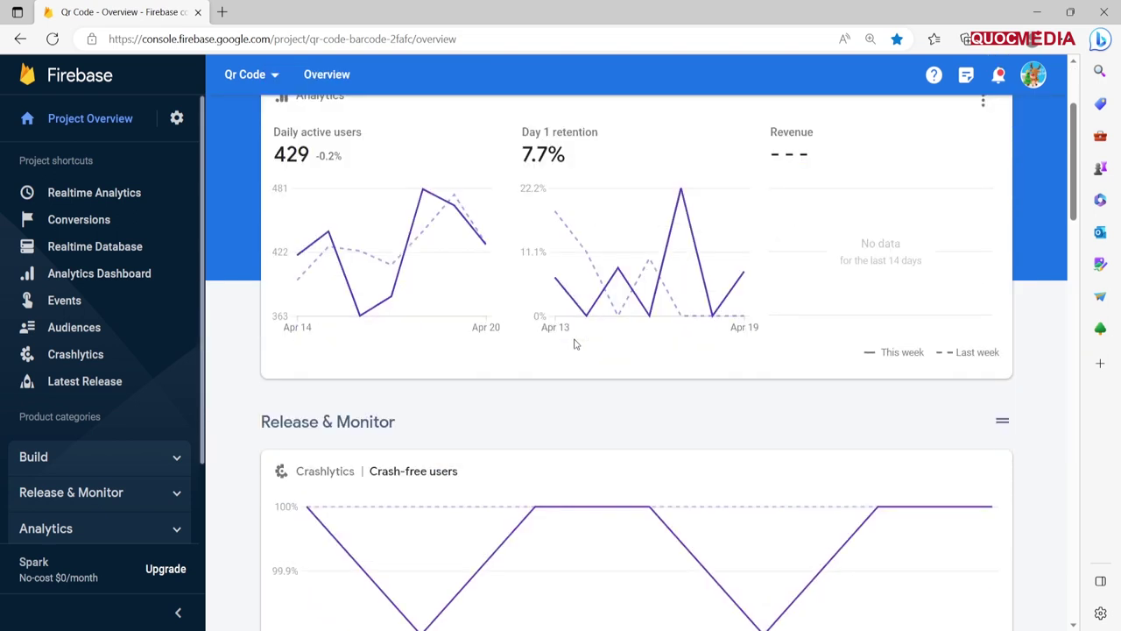
scroll(575, 344, down, 1)
mouse_move(546, 450)
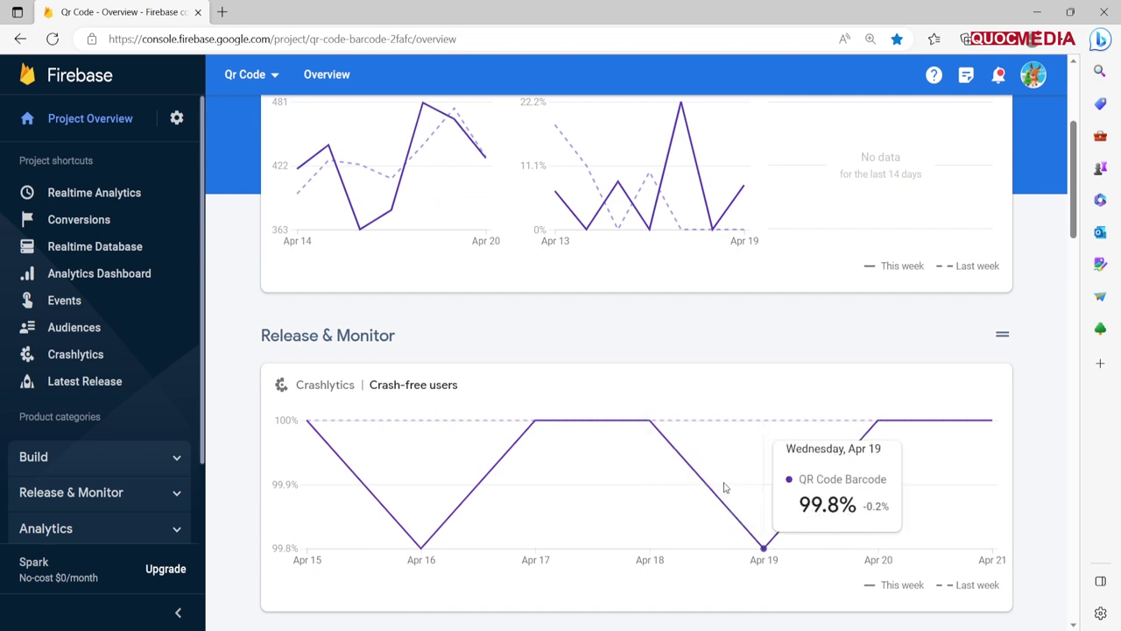
scroll(666, 494, down, 1)
scroll(665, 494, down, 2)
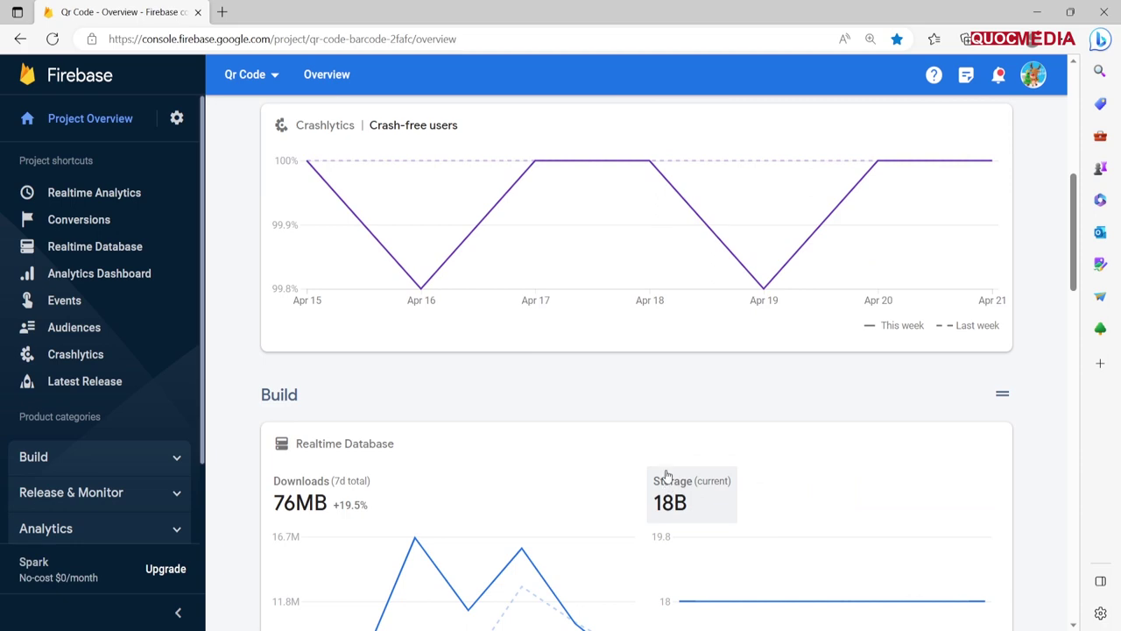
scroll(666, 476, down, 3)
scroll(666, 476, down, 1)
scroll(666, 476, up, 8)
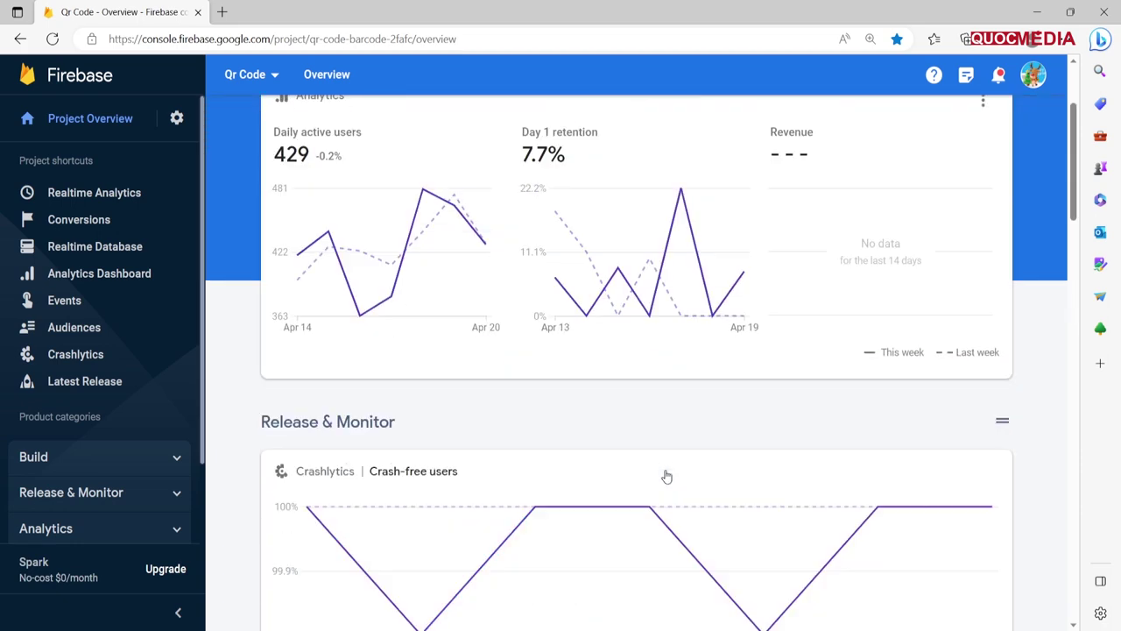
scroll(666, 475, up, 2)
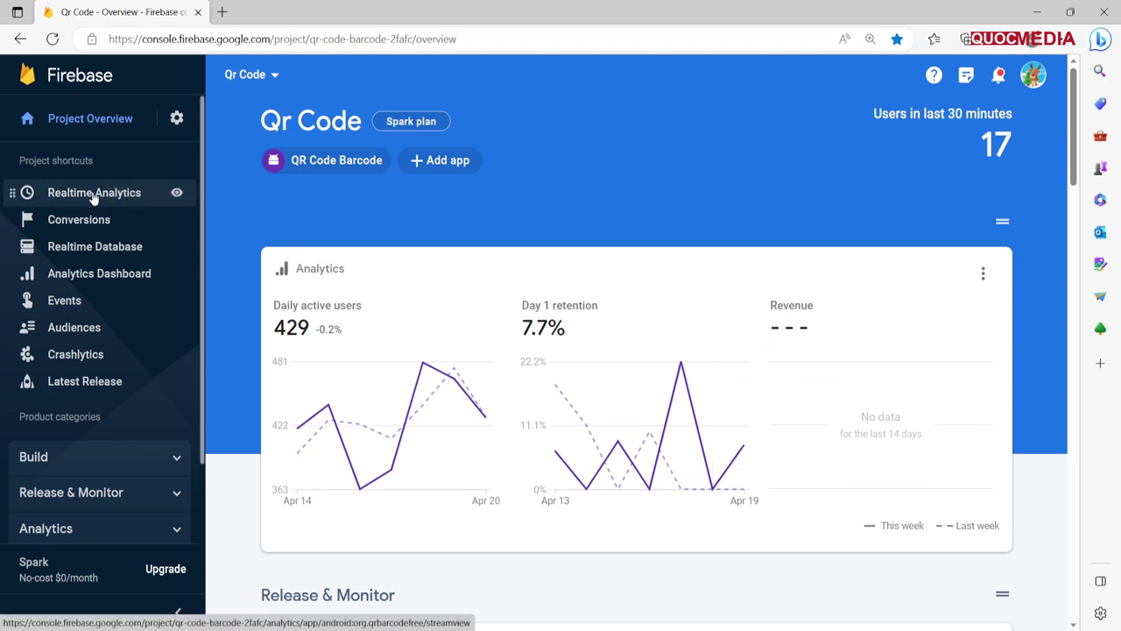
click(110, 200)
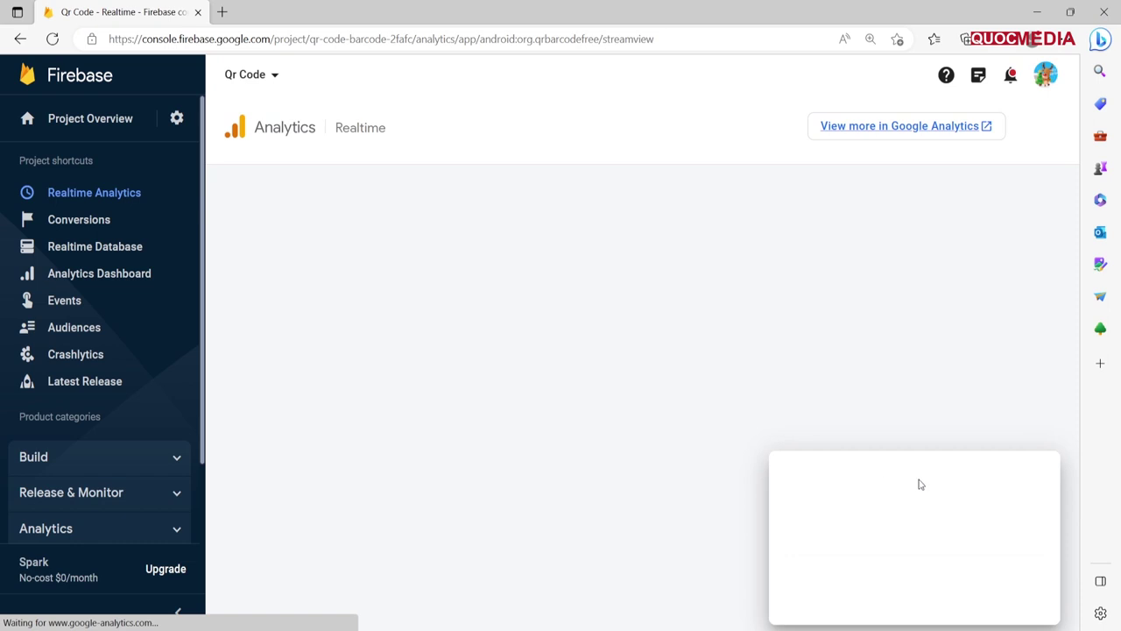
- Dismiss the Google Analytics survey popup and point out the 30-minute users window
click(1037, 475)
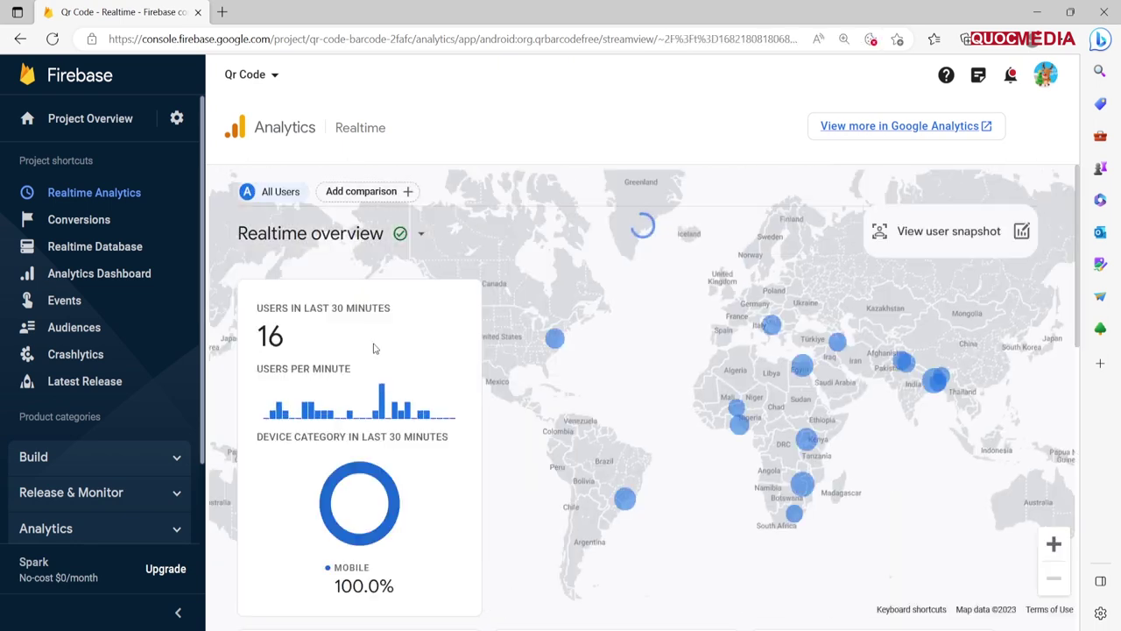
drag(337, 306, 389, 308)
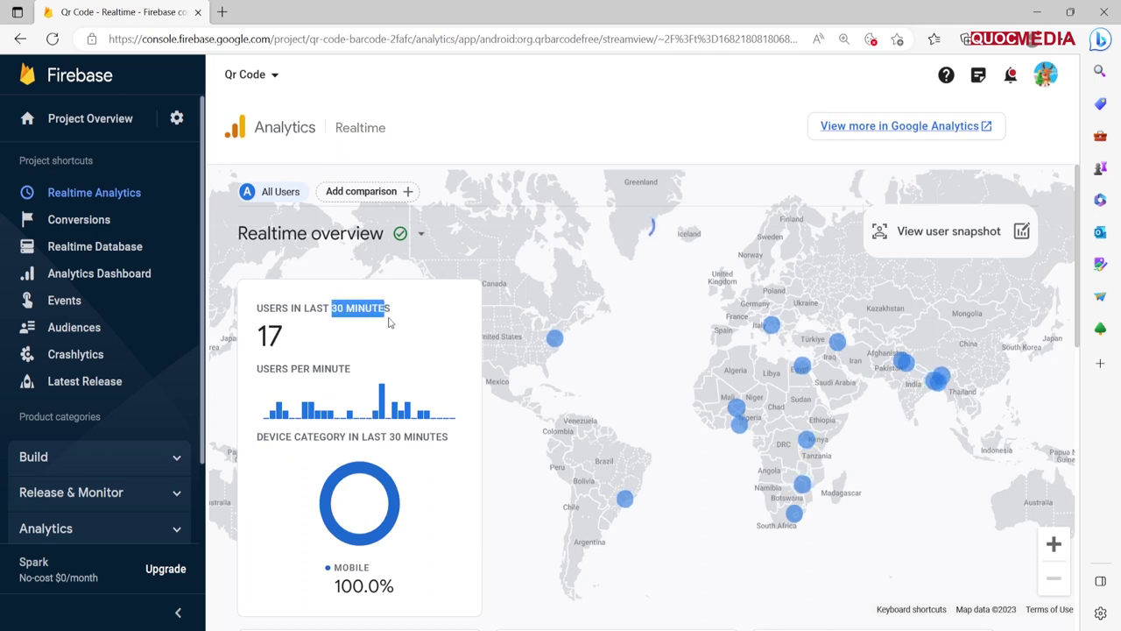
click(271, 316)
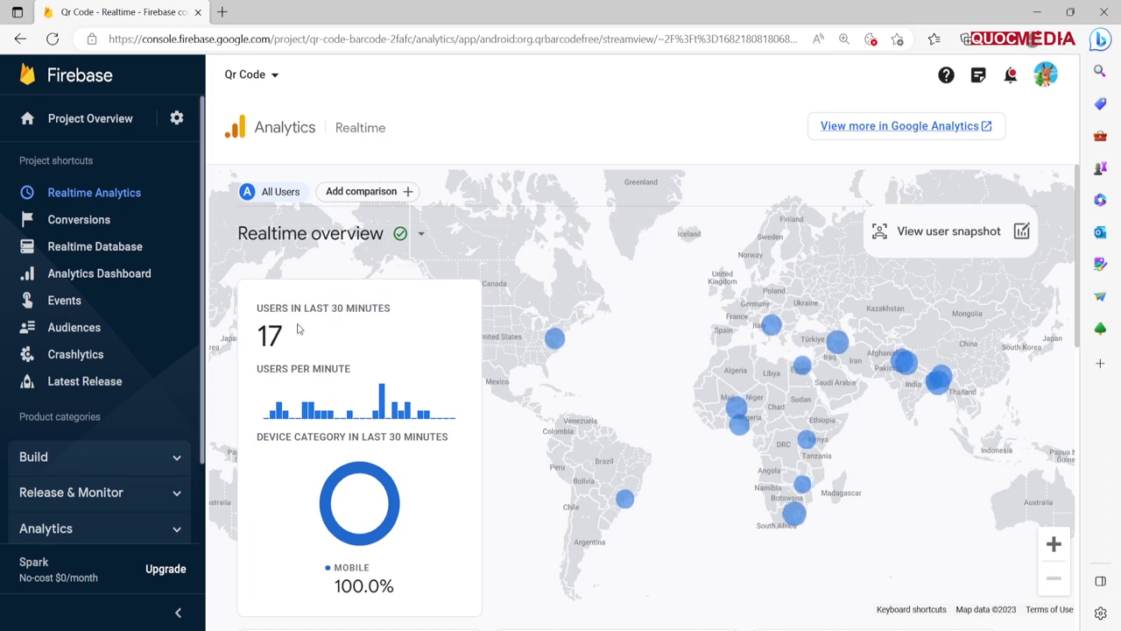
- Pan the world map across the Americas, Africa and Asia to inspect user locations
drag(659, 398, 729, 383)
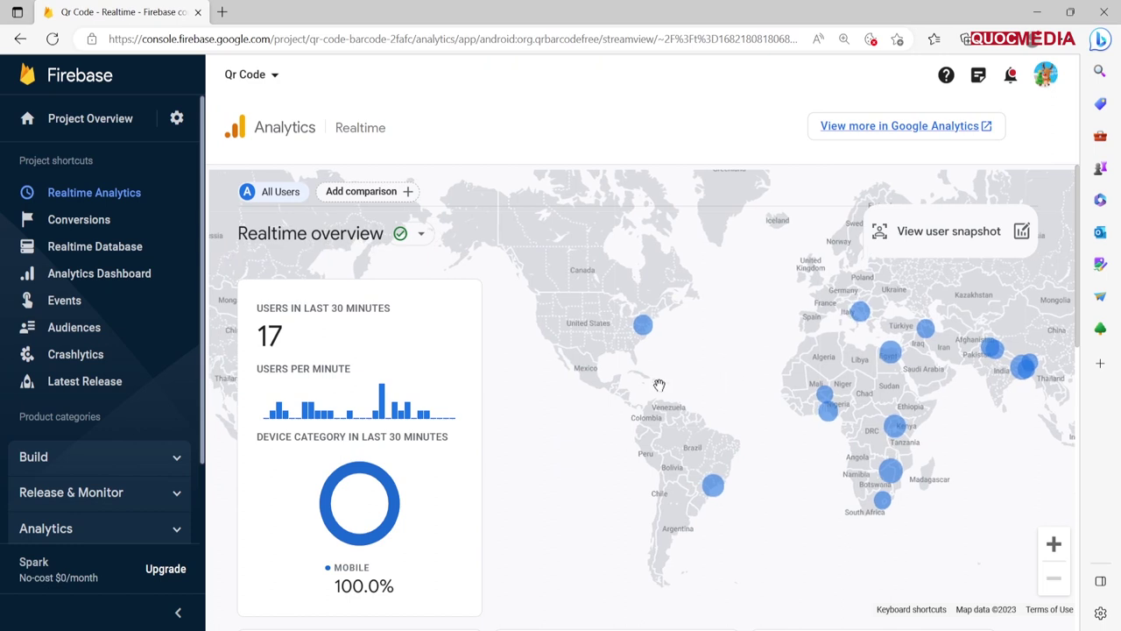
mouse_move(643, 329)
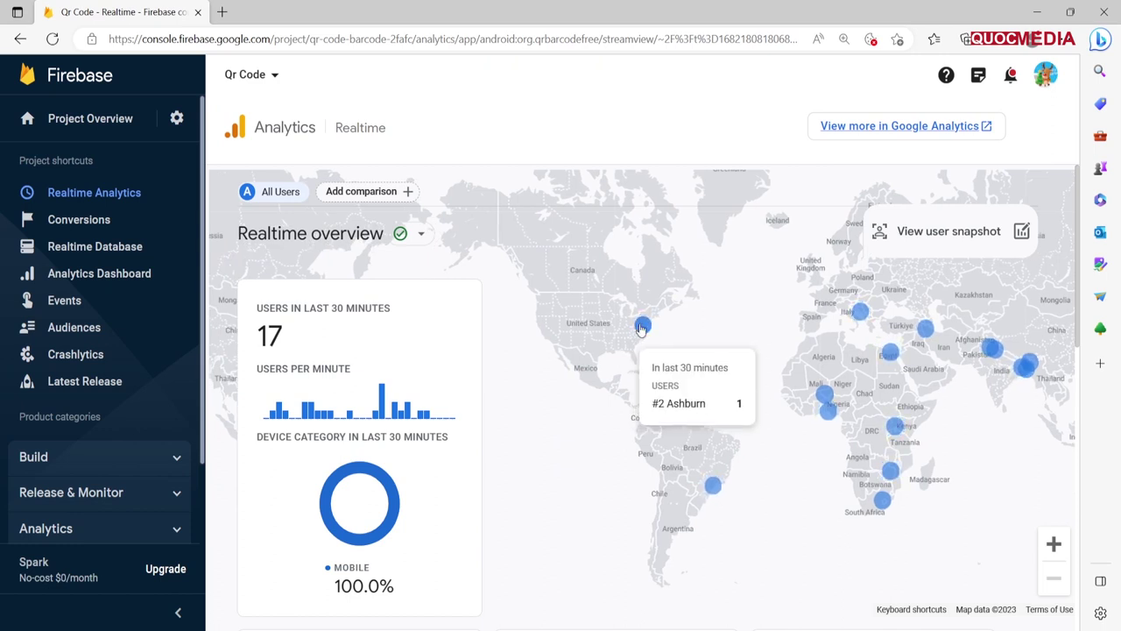
mouse_move(714, 498)
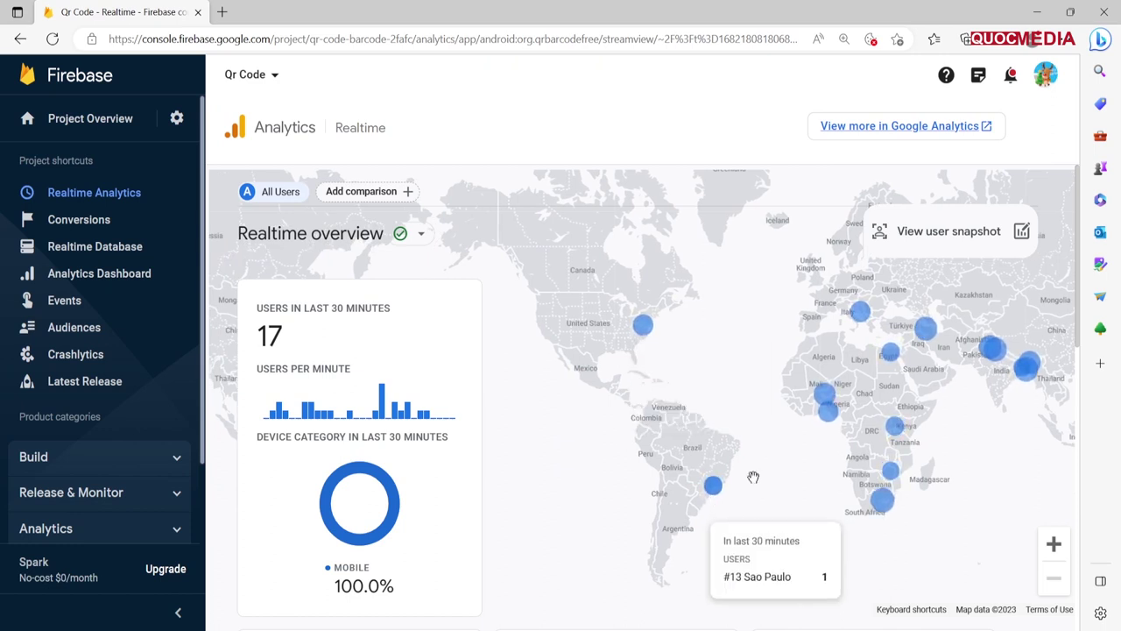
drag(714, 499, 517, 481)
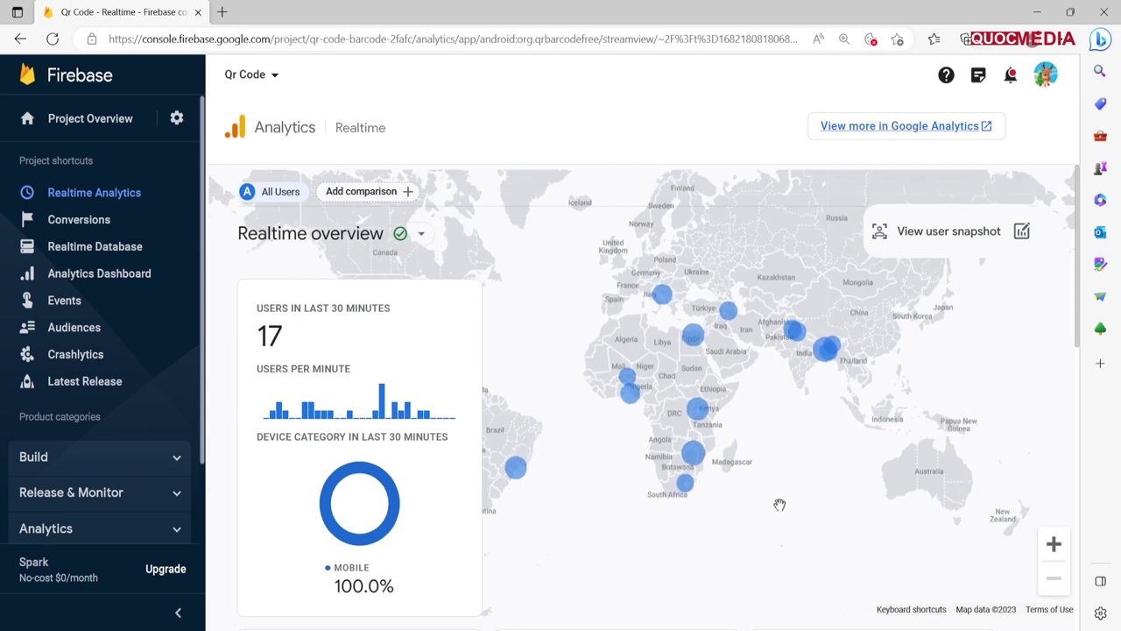
drag(682, 224, 703, 241)
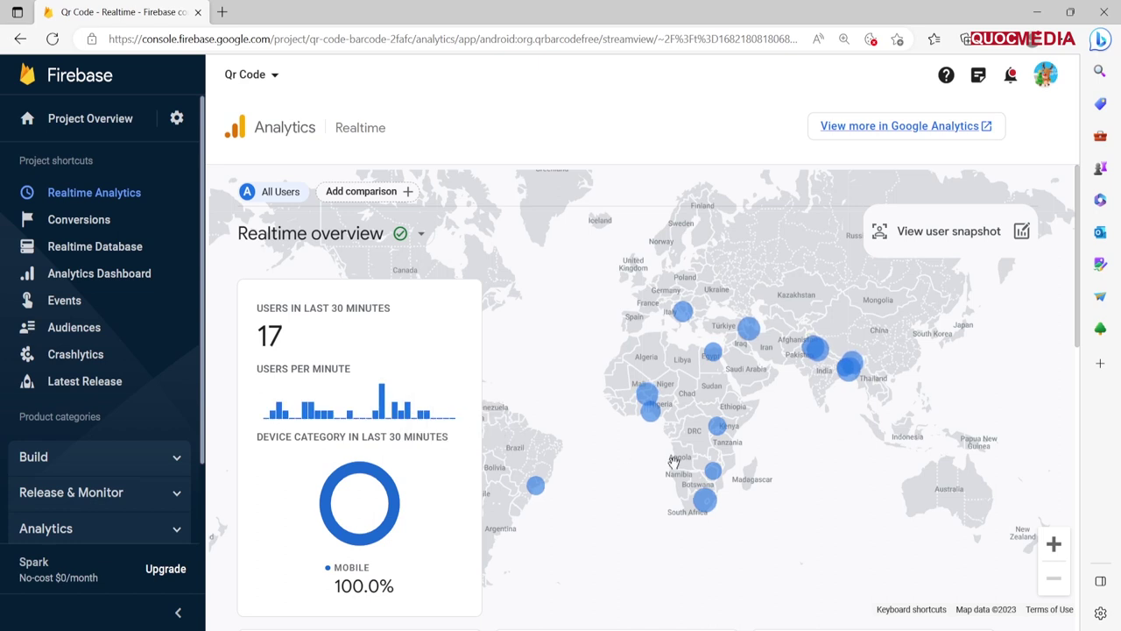
mouse_move(609, 454)
mouse_down()
mouse_move(653, 420)
mouse_move(590, 371)
mouse_move(532, 481)
mouse_up()
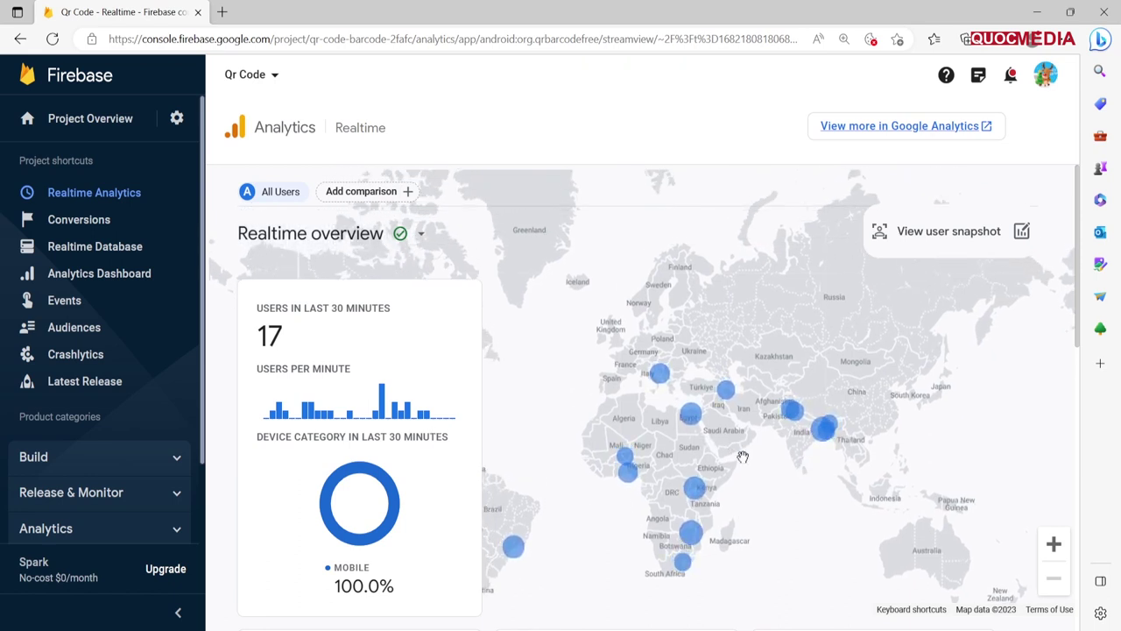
drag(872, 445, 863, 421)
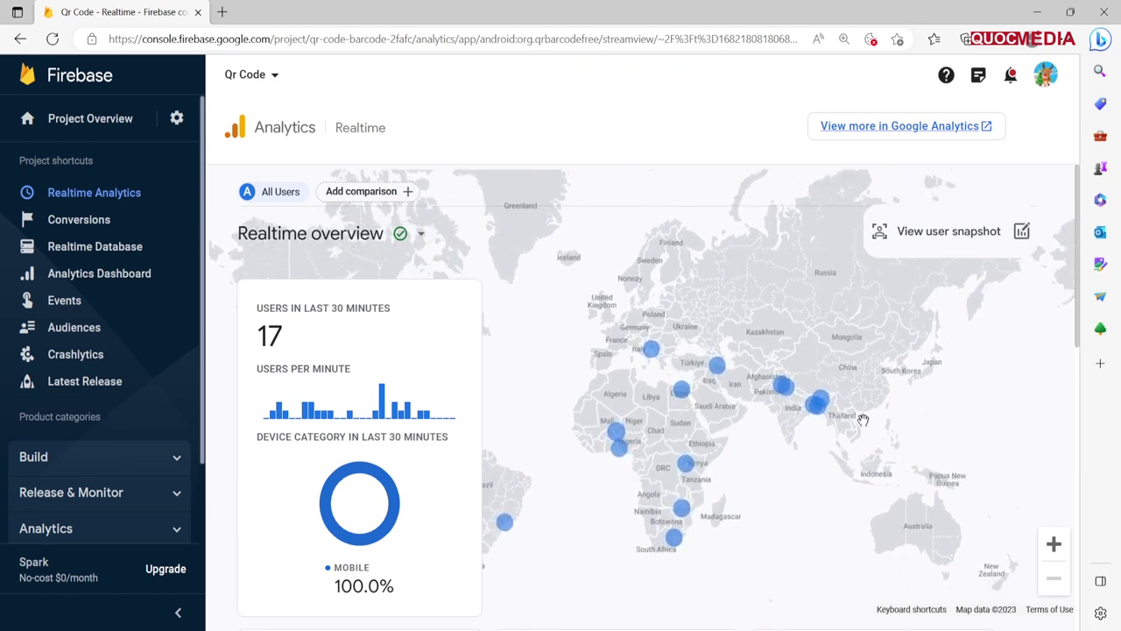
mouse_move(784, 388)
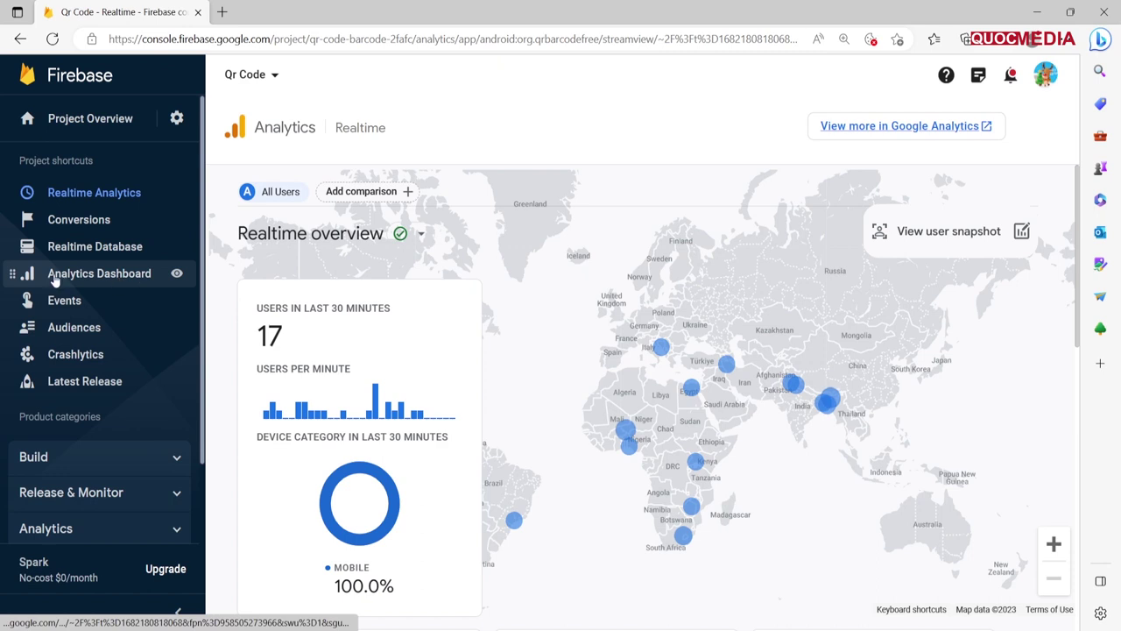
click(99, 275)
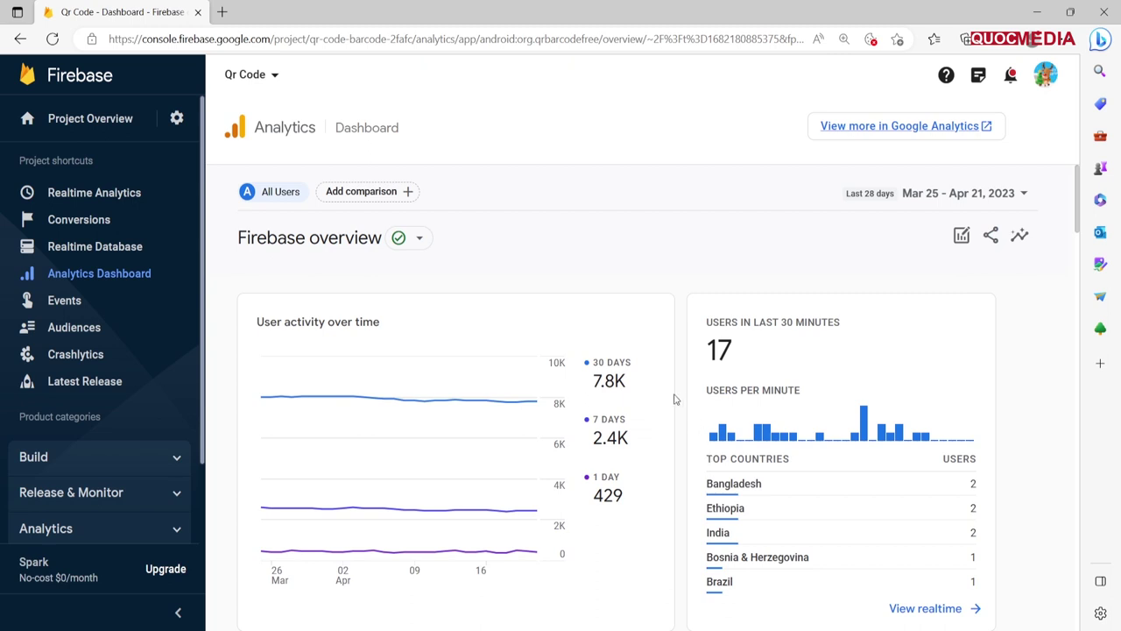
mouse_move(601, 498)
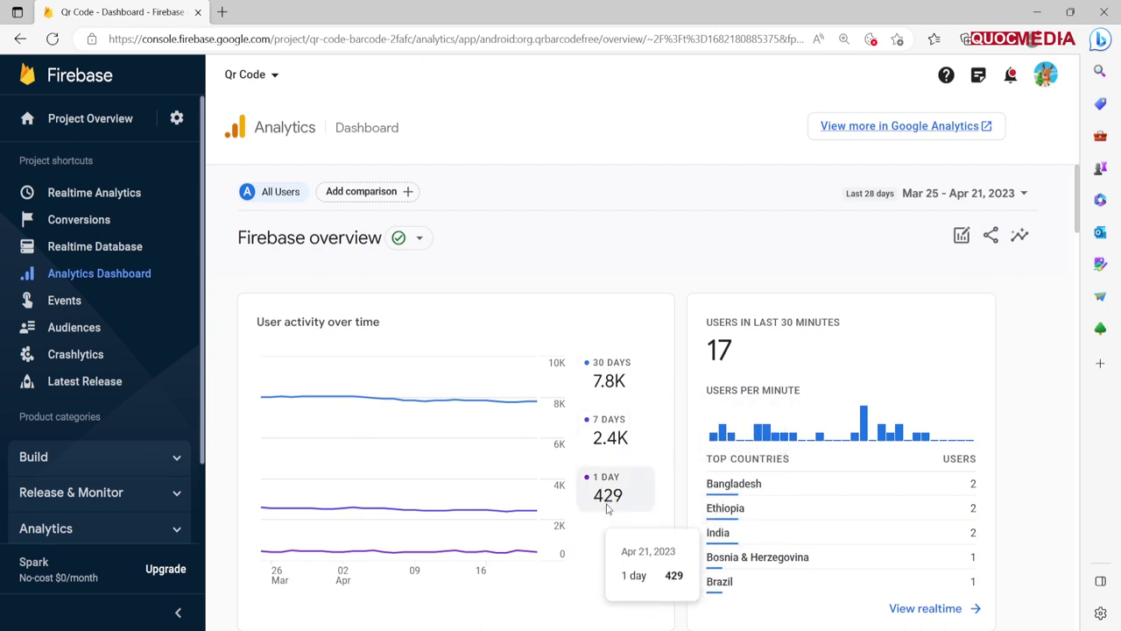
mouse_move(633, 447)
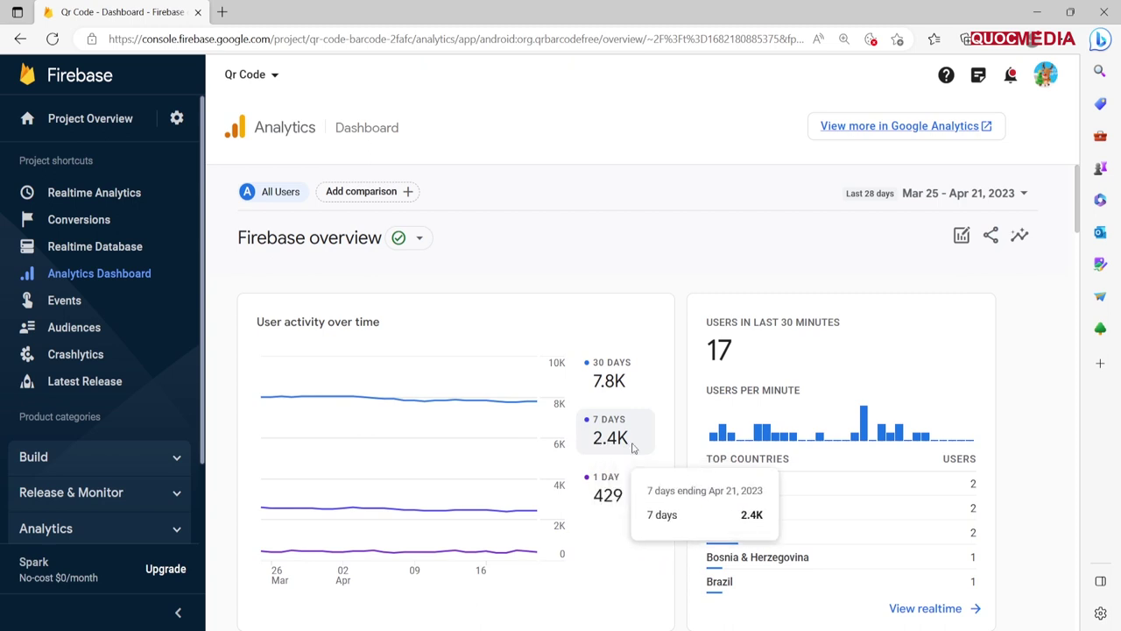
mouse_move(629, 386)
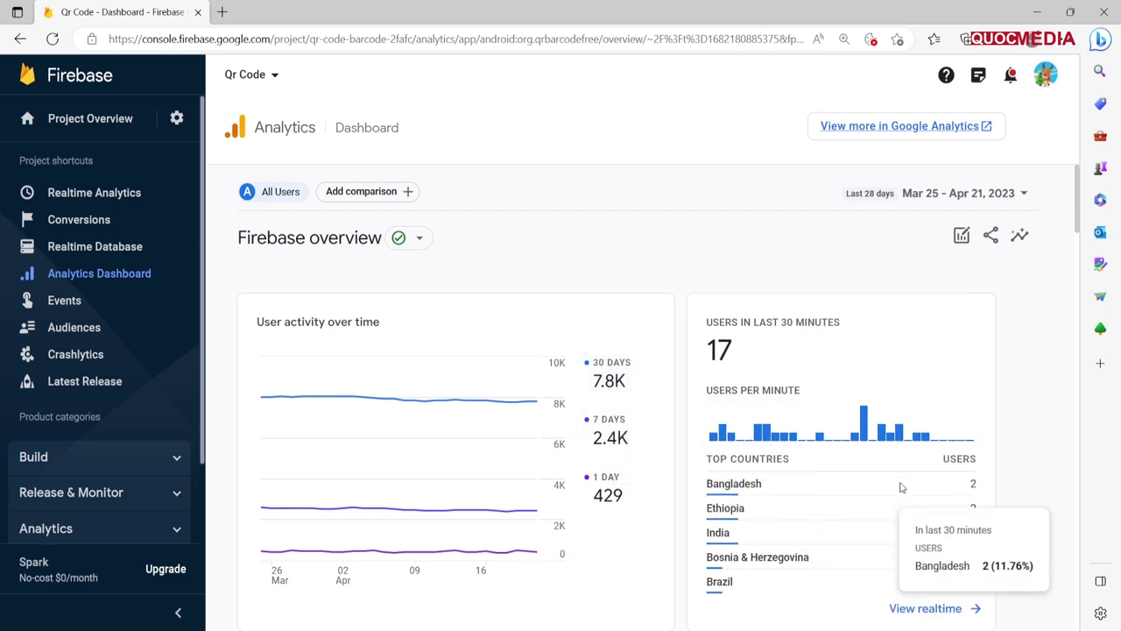
scroll(901, 484, down, 1)
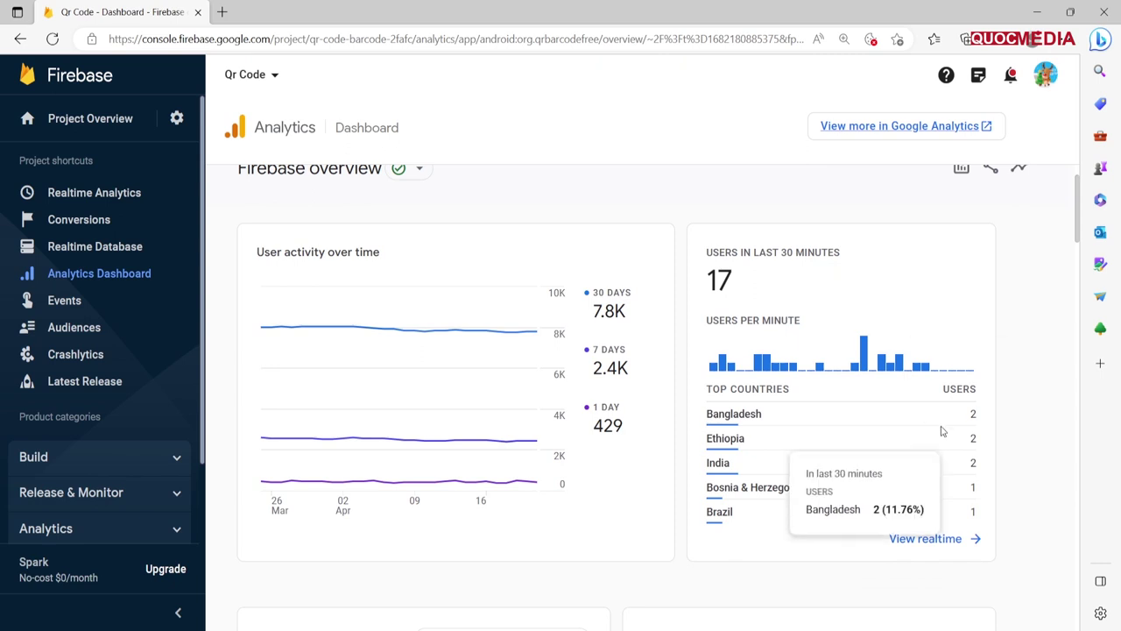
drag(709, 280, 743, 286)
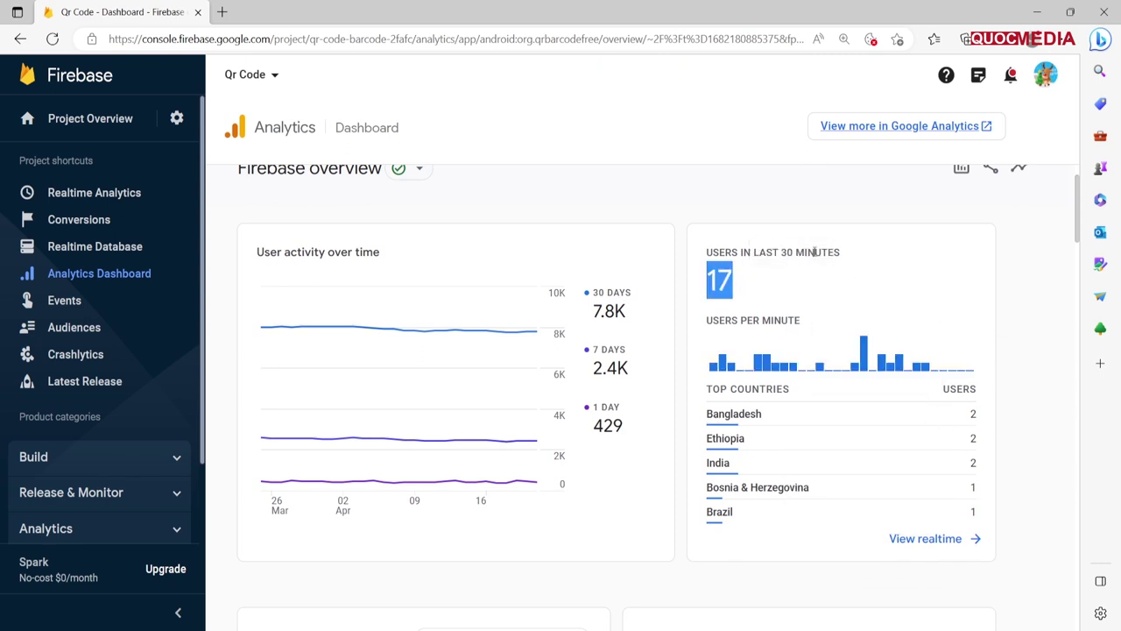
click(740, 286)
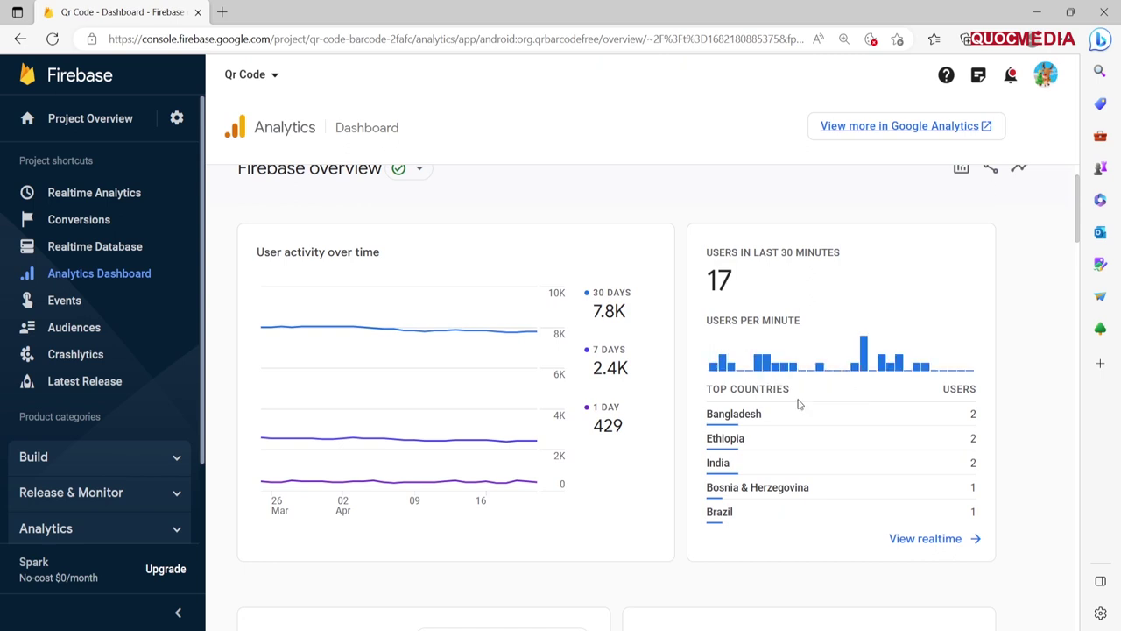
scroll(798, 404, down, 1)
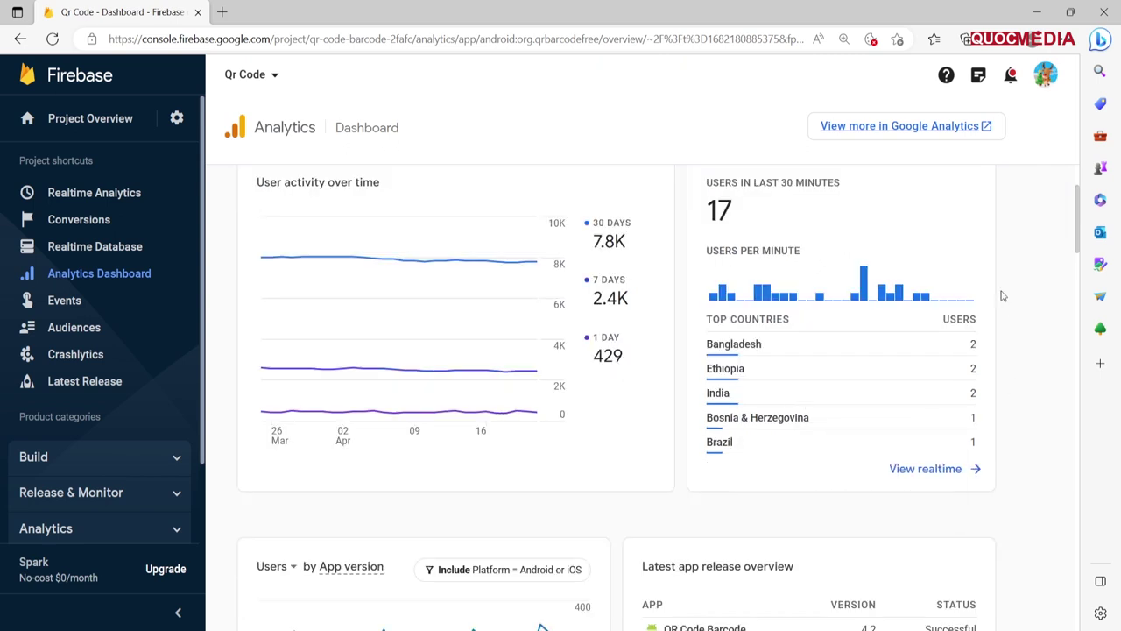
mouse_move(749, 397)
mouse_move(975, 411)
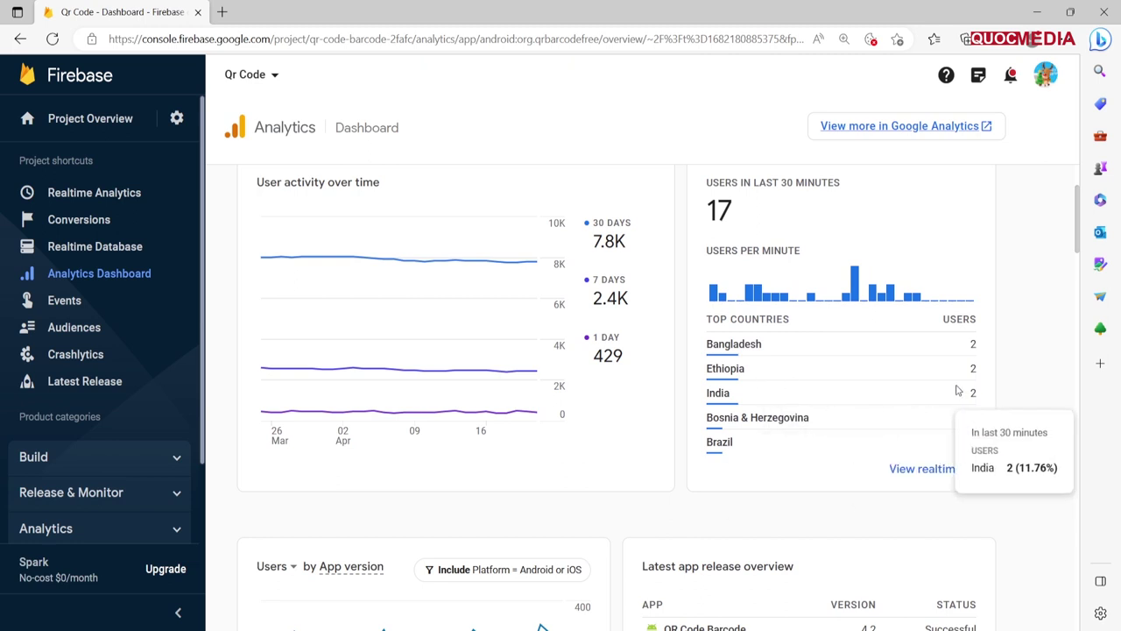
scroll(959, 391, down, 1)
scroll(964, 388, up, 2)
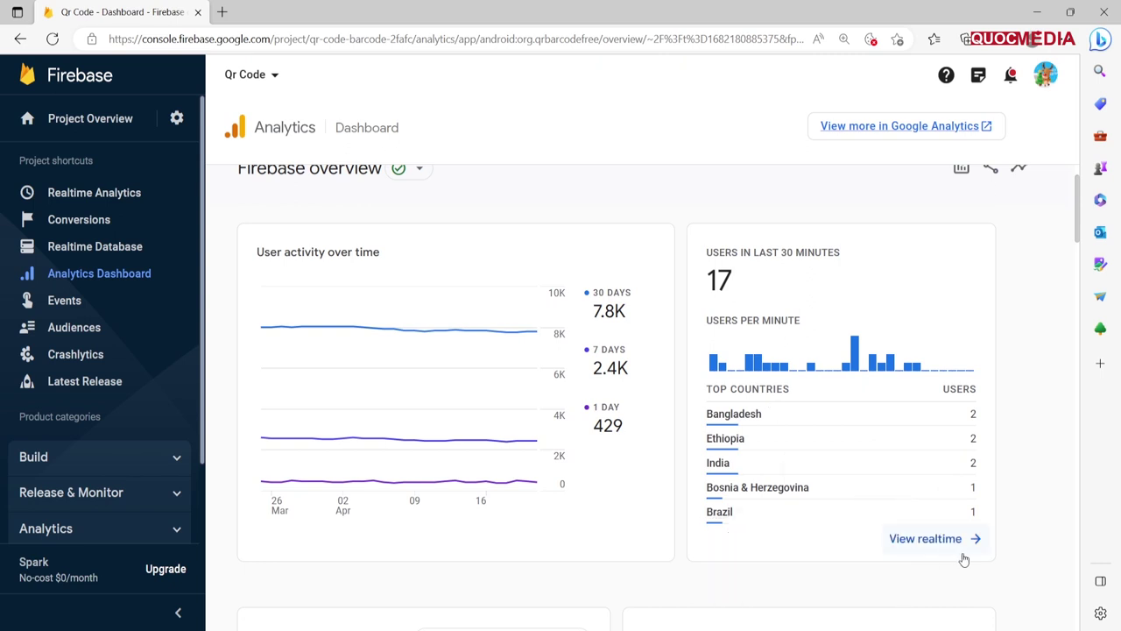
click(934, 544)
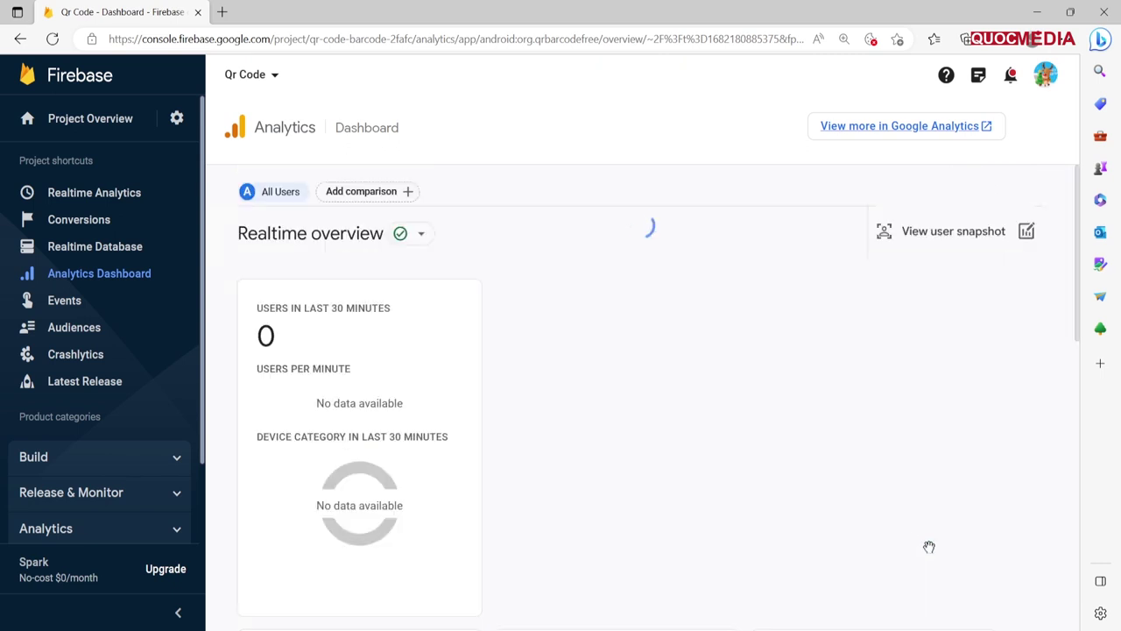
click(20, 40)
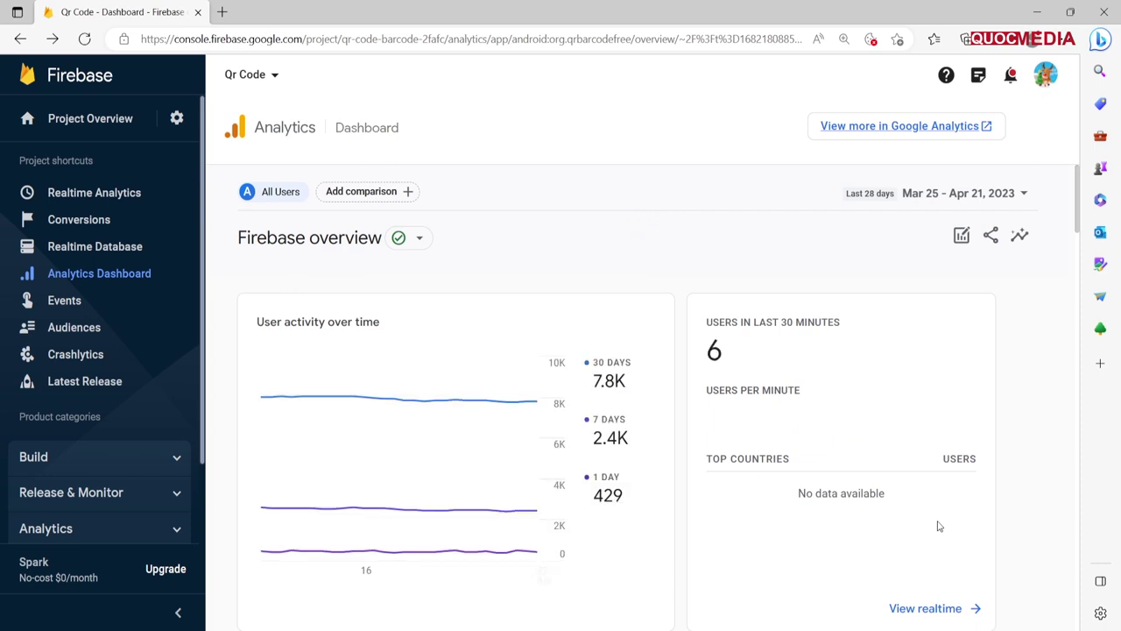
scroll(939, 526, down, 1)
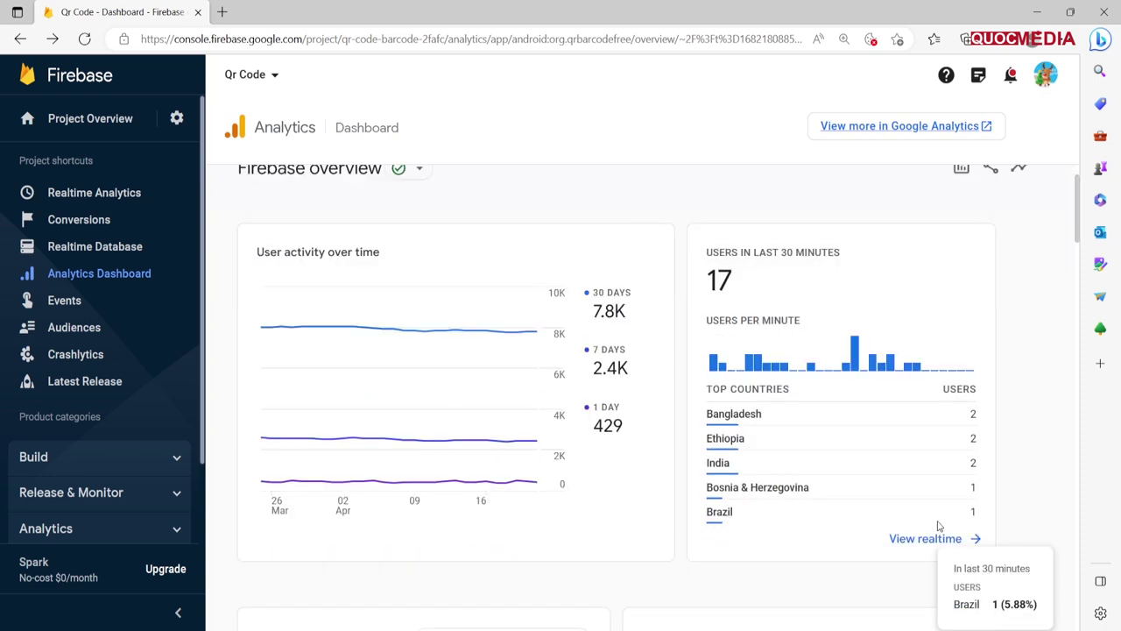
scroll(939, 526, down, 1)
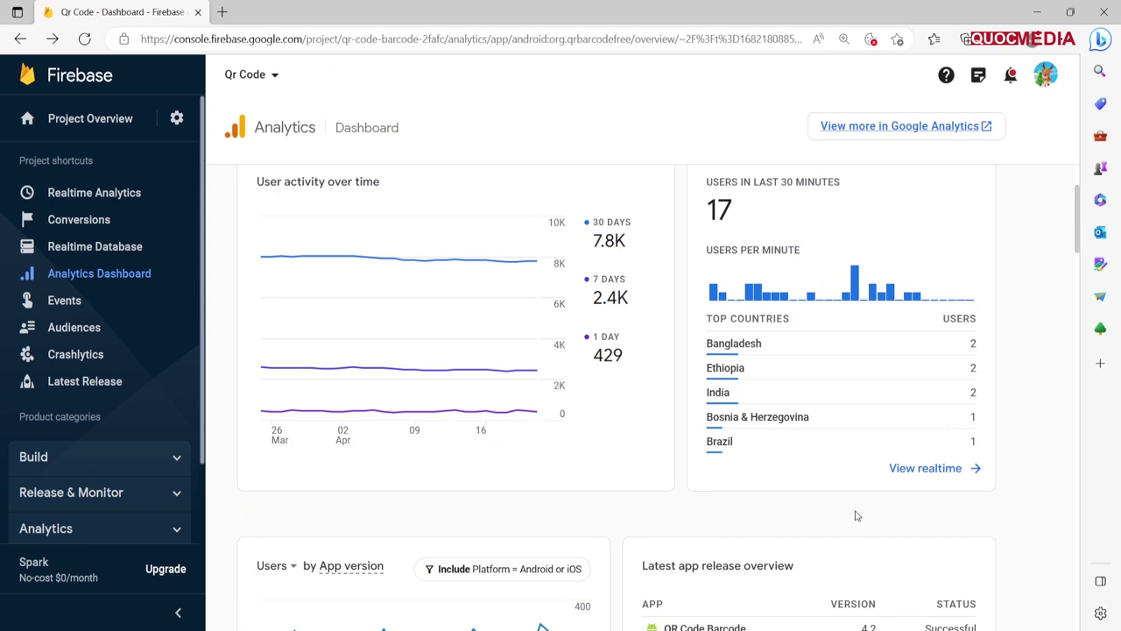
scroll(857, 516, down, 2)
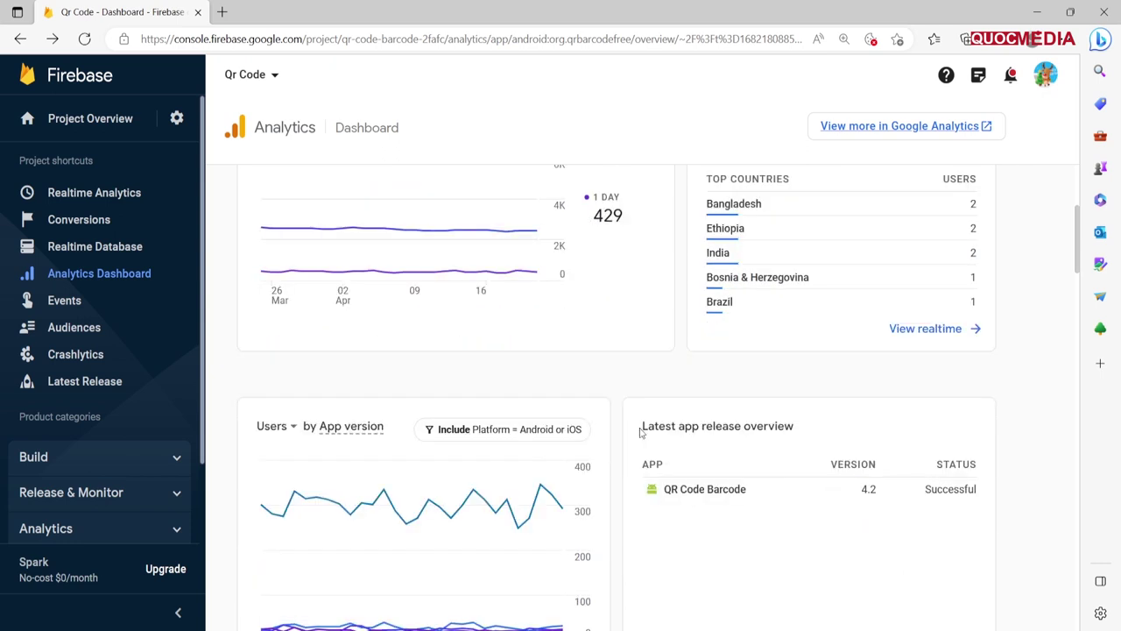
- Scroll down to the Users by App version and app stability cards
scroll(680, 460, down, 1)
mouse_move(538, 419)
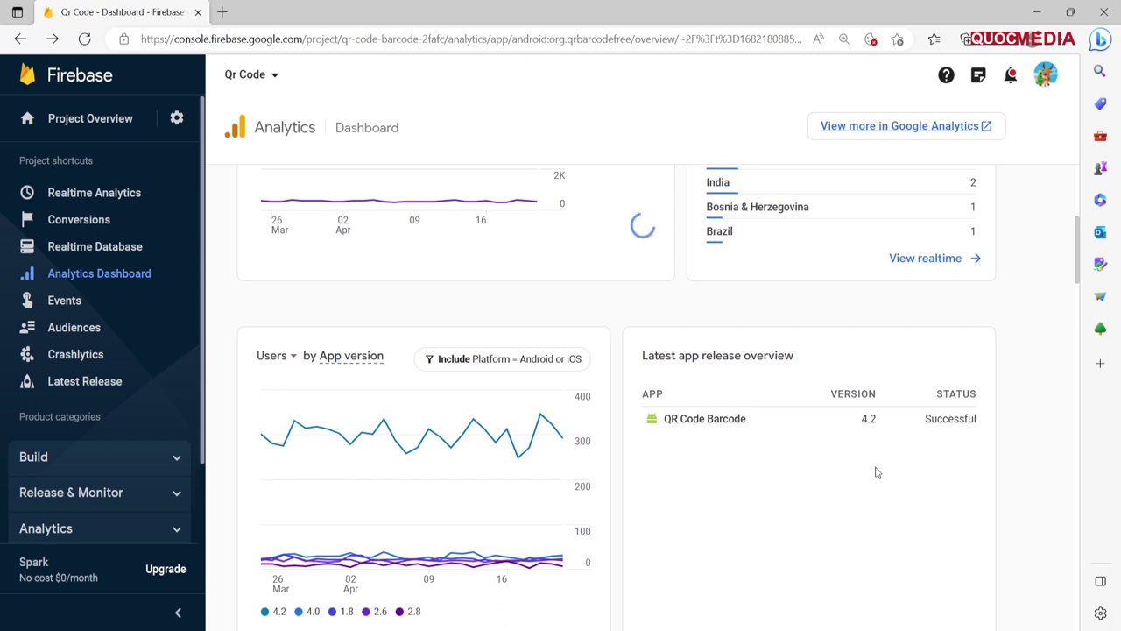
scroll(664, 512, down, 1)
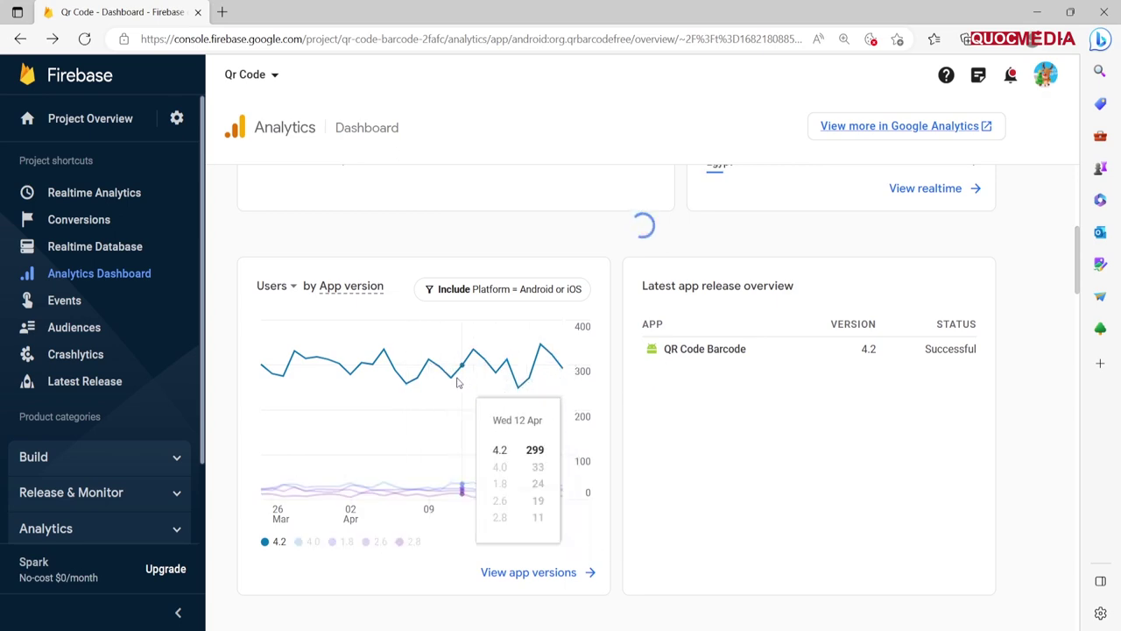
scroll(714, 492, down, 3)
scroll(714, 489, down, 1)
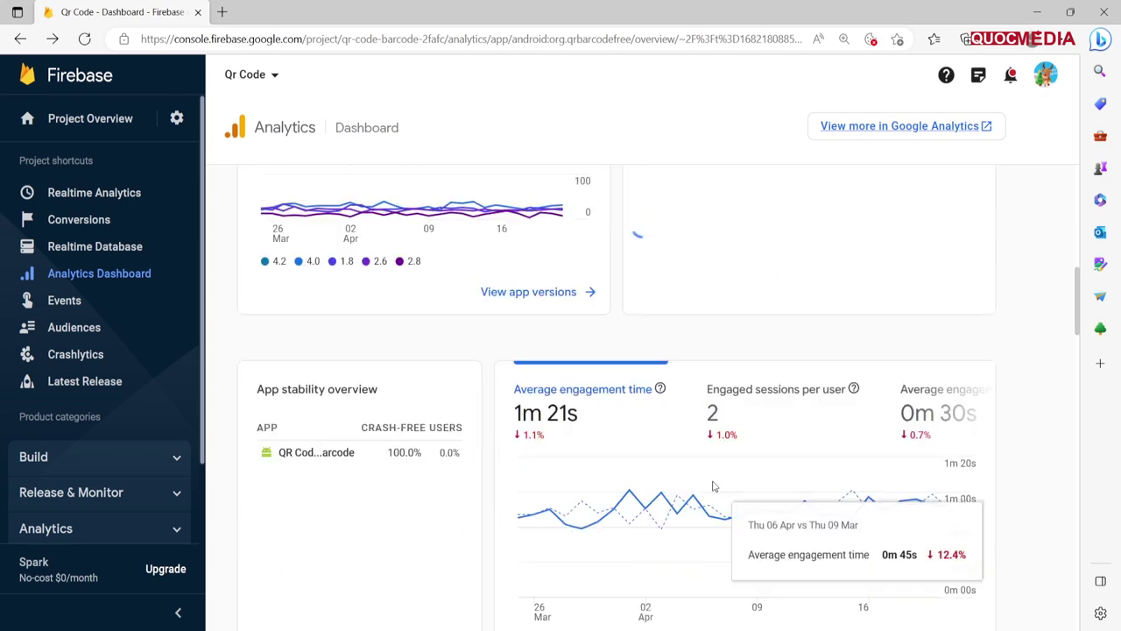
scroll(714, 488, down, 1)
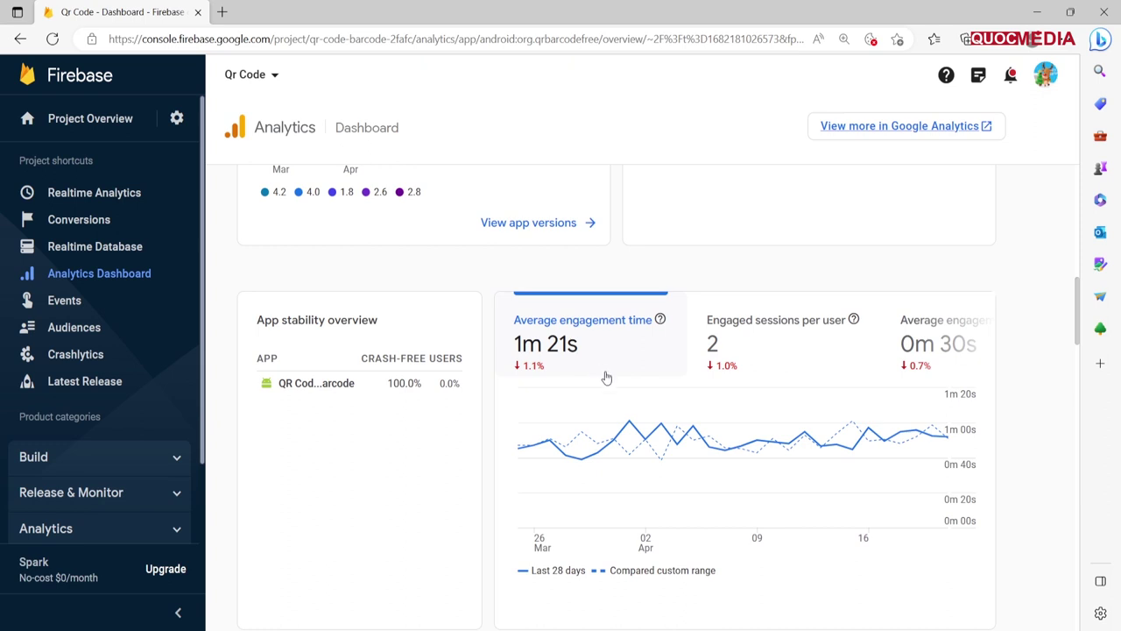
- Review the 1m 21s average engagement time card and continue down to User retention
mouse_move(614, 386)
scroll(612, 393, down, 1)
scroll(611, 392, down, 1)
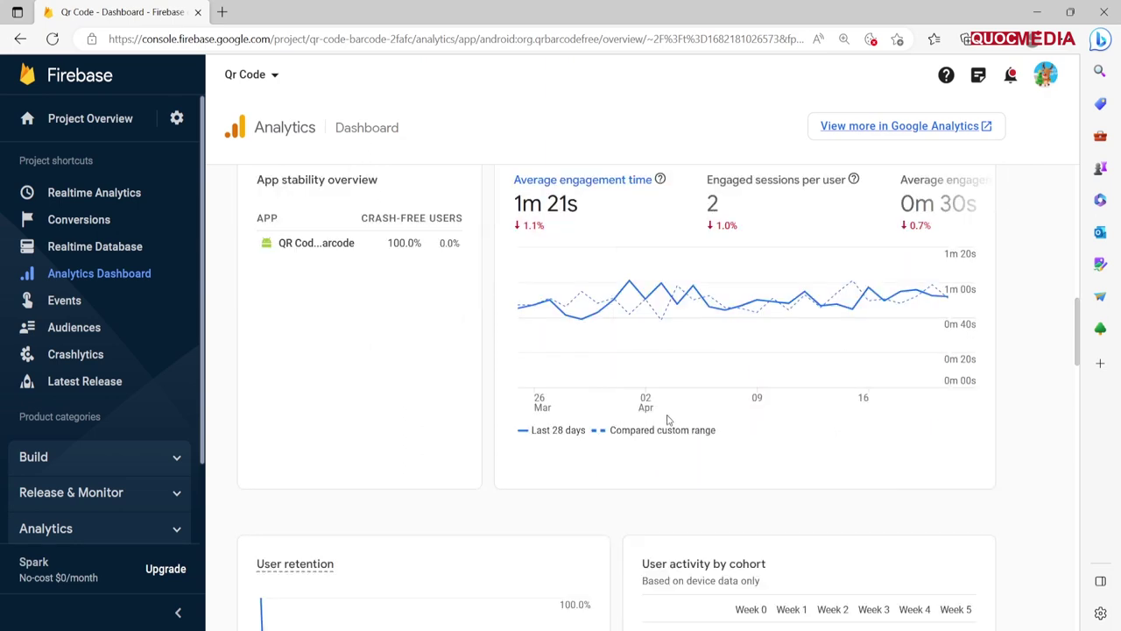
scroll(701, 425, up, 2)
mouse_move(580, 399)
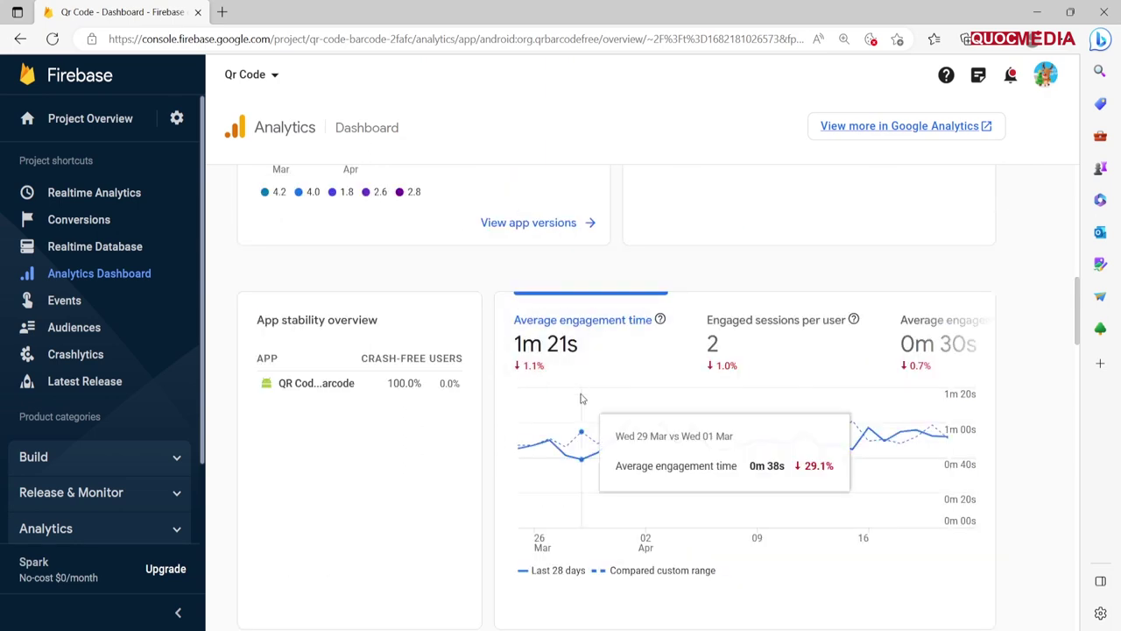
scroll(580, 399, down, 1)
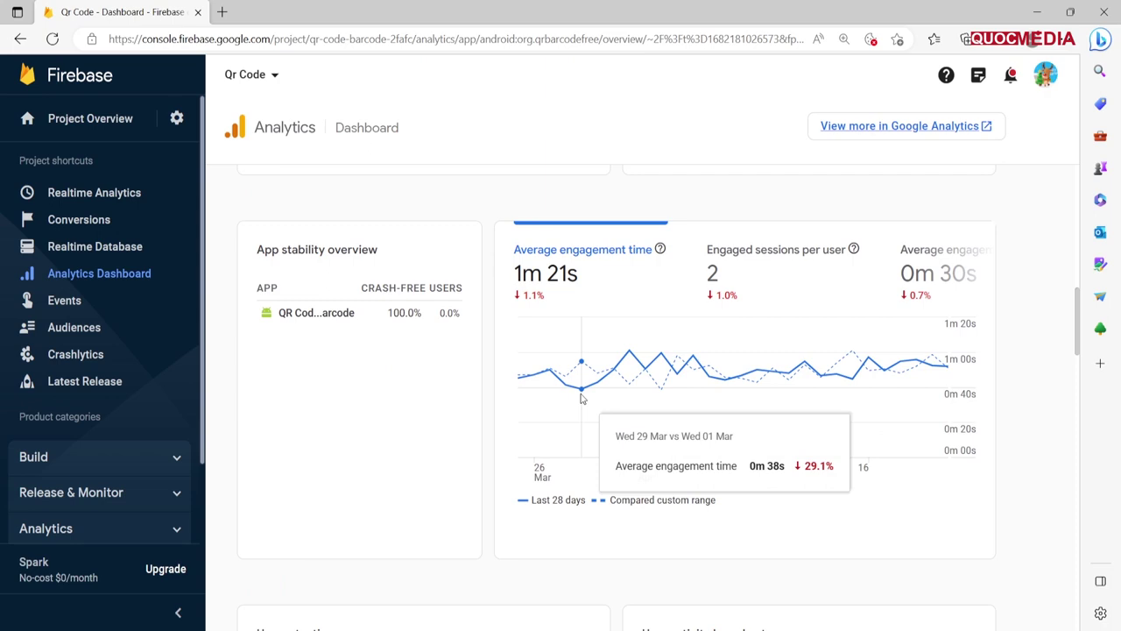
scroll(608, 325, down, 3)
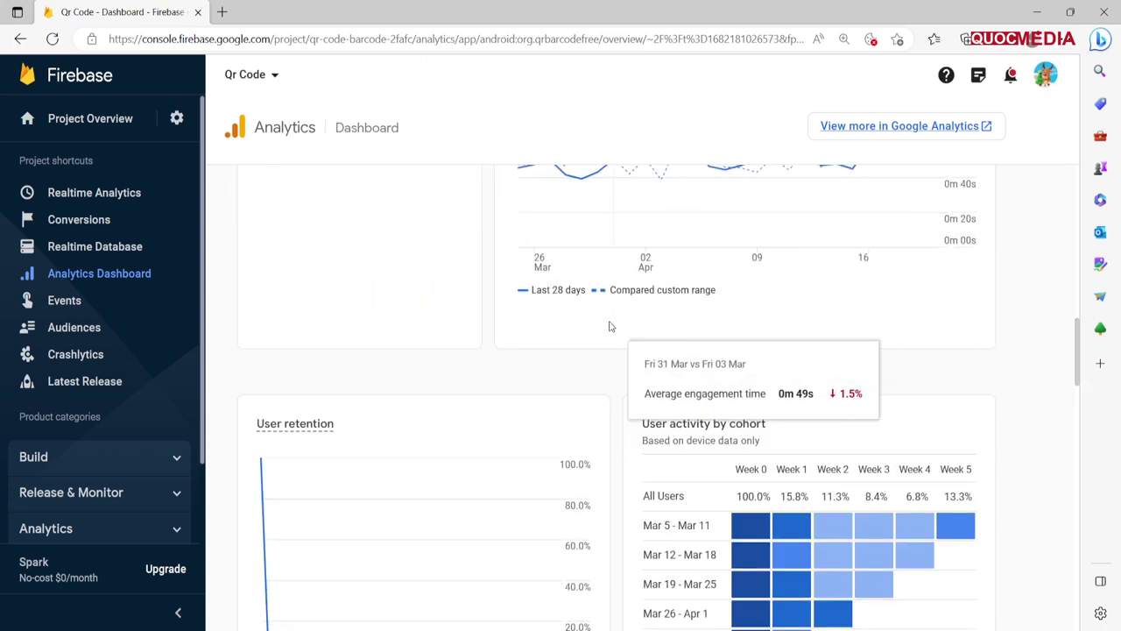
- Highlight the User retention title, check its Day 1 point, then scroll to the event cards
scroll(608, 325, down, 1)
scroll(560, 298, down, 1)
drag(253, 286, 348, 293)
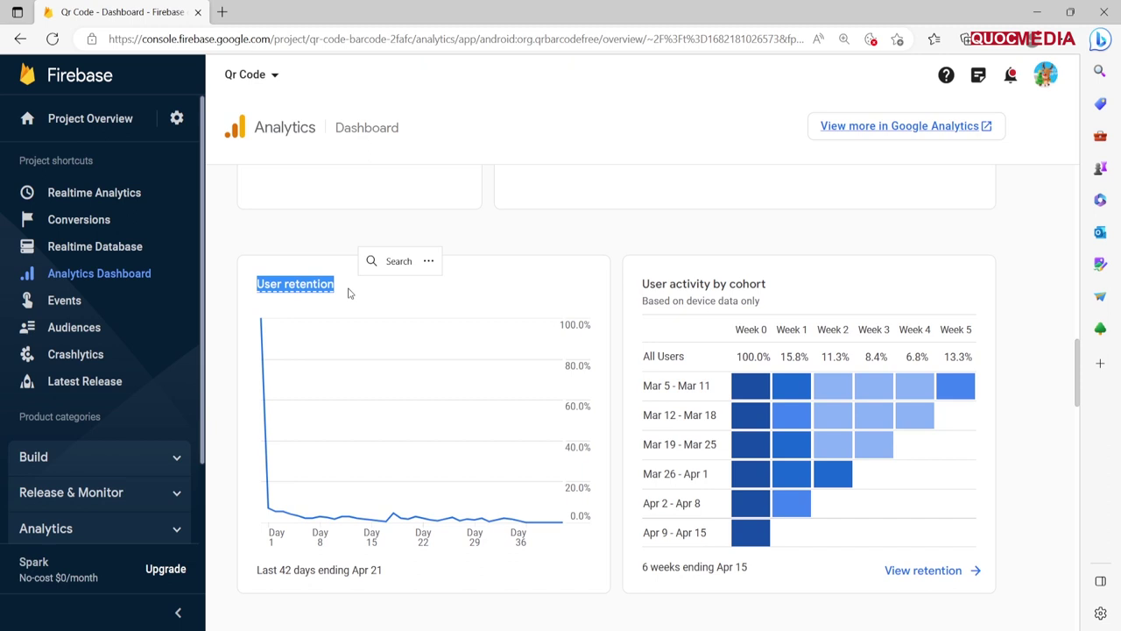
click(293, 273)
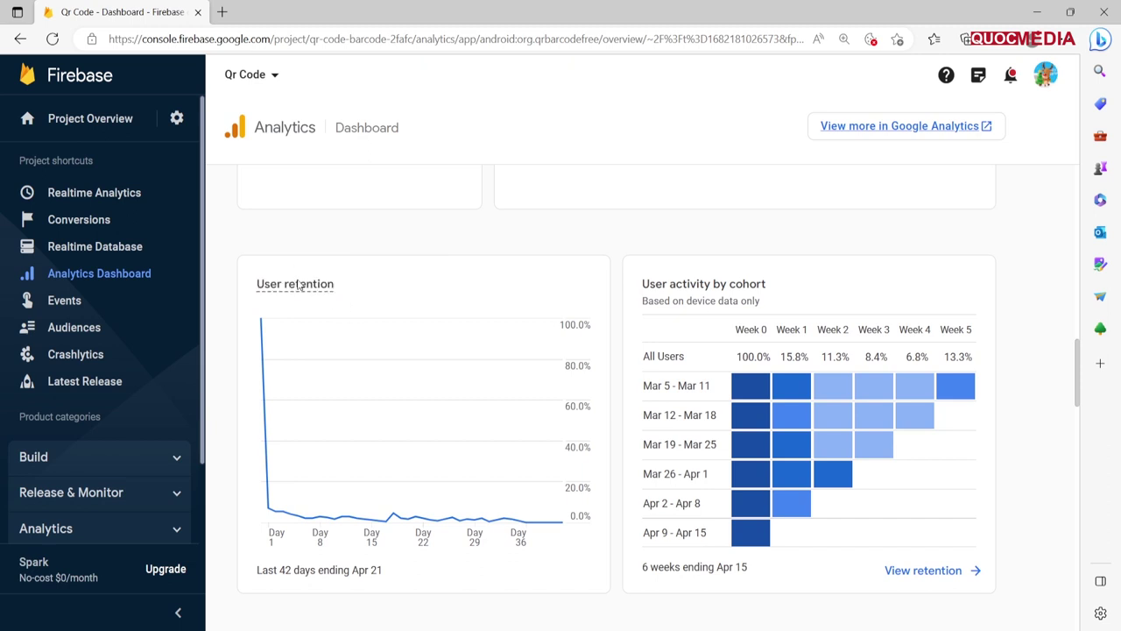
mouse_move(267, 512)
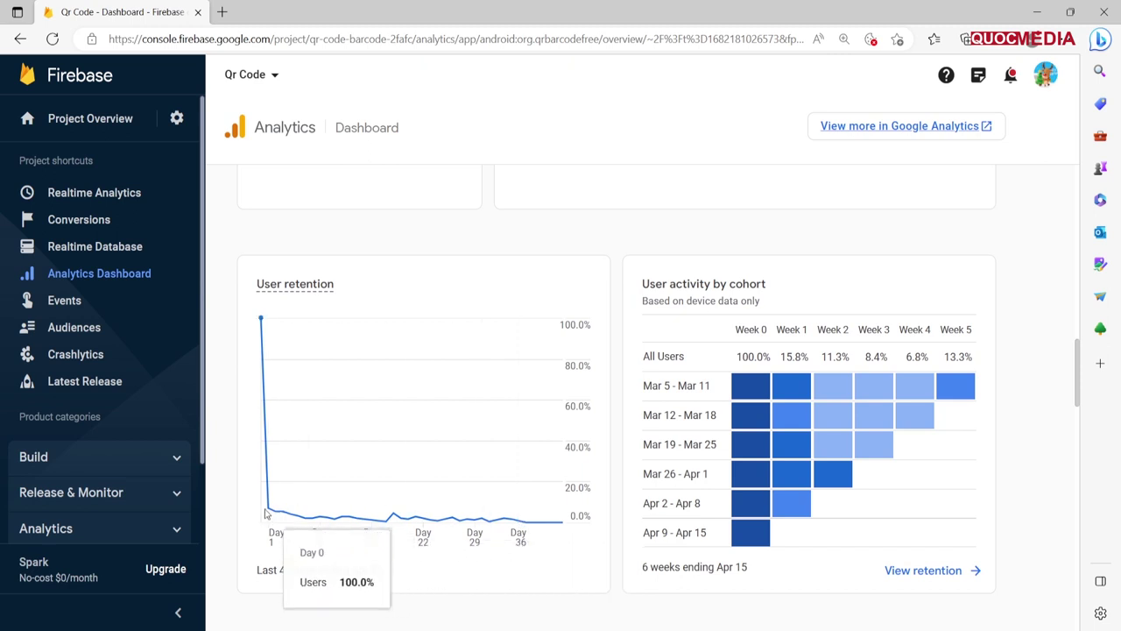
scroll(604, 441, down, 2)
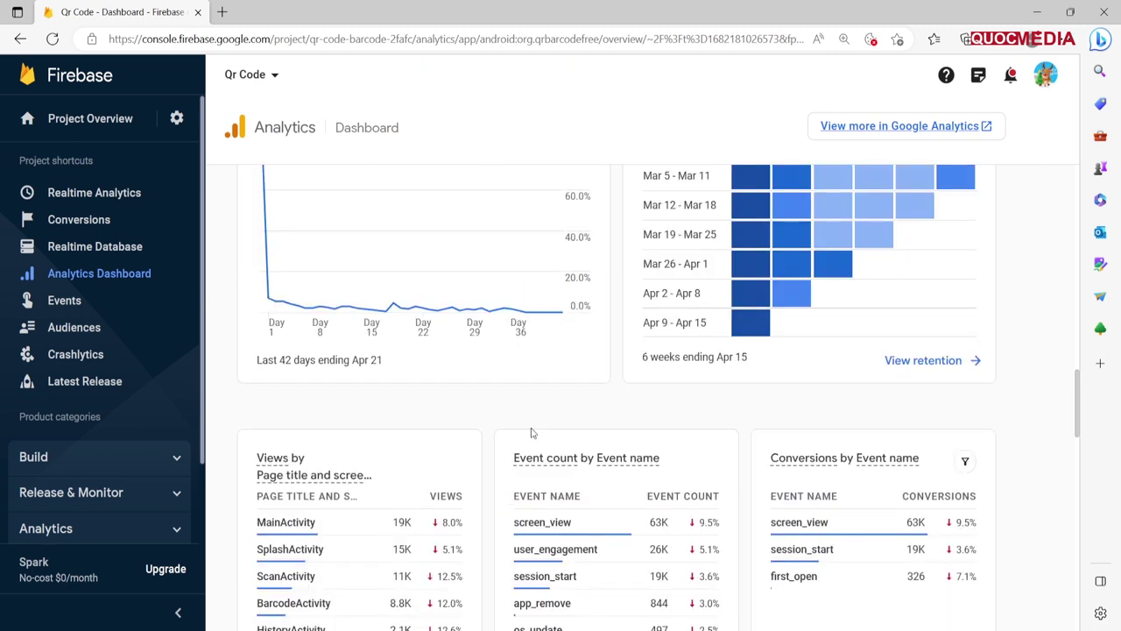
scroll(532, 435, down, 1)
scroll(532, 436, down, 1)
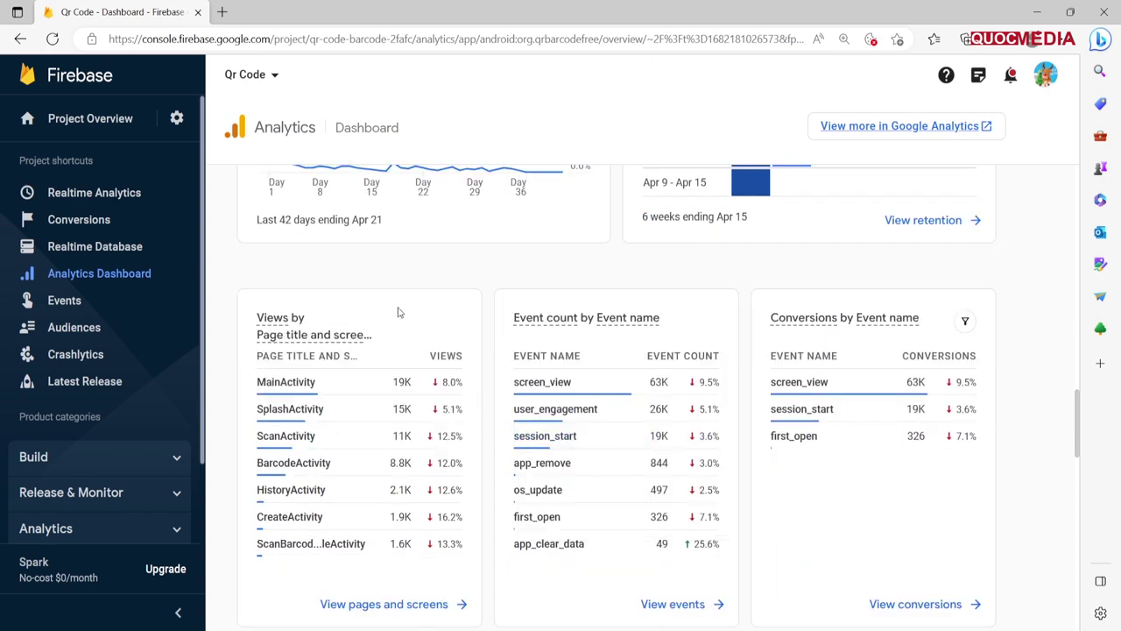
scroll(398, 312, down, 1)
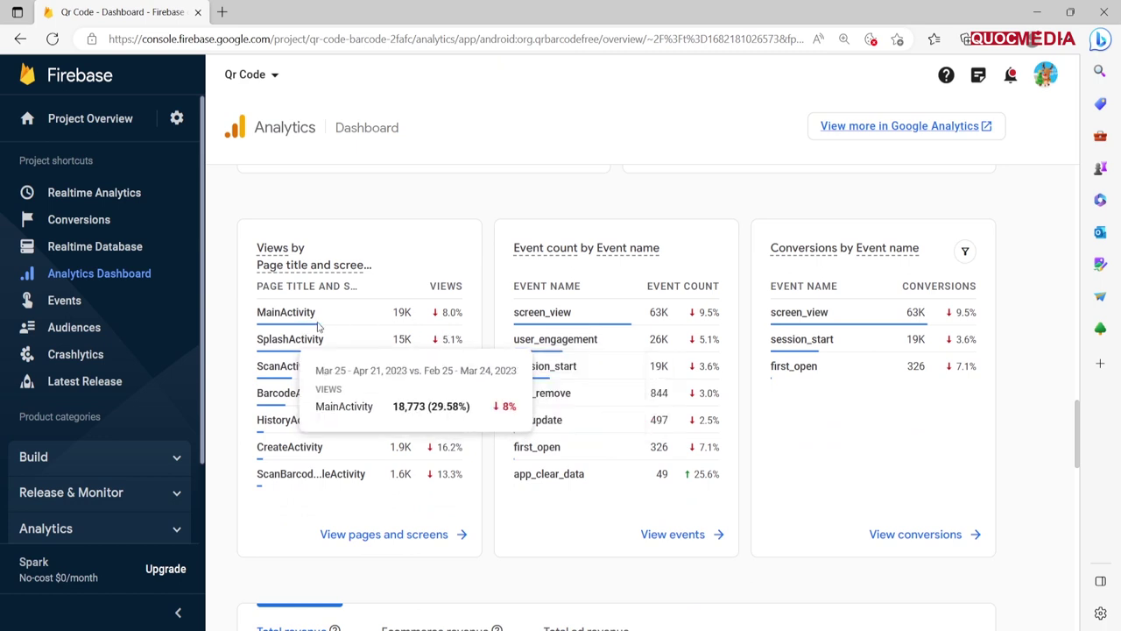
double_click(402, 312)
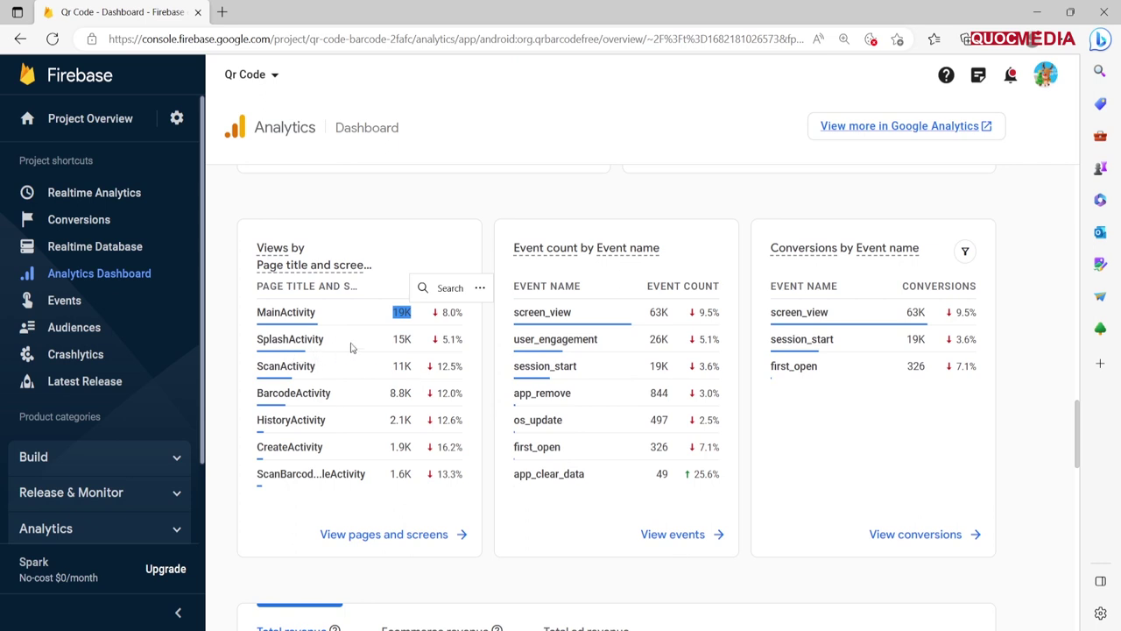
drag(396, 345, 404, 344)
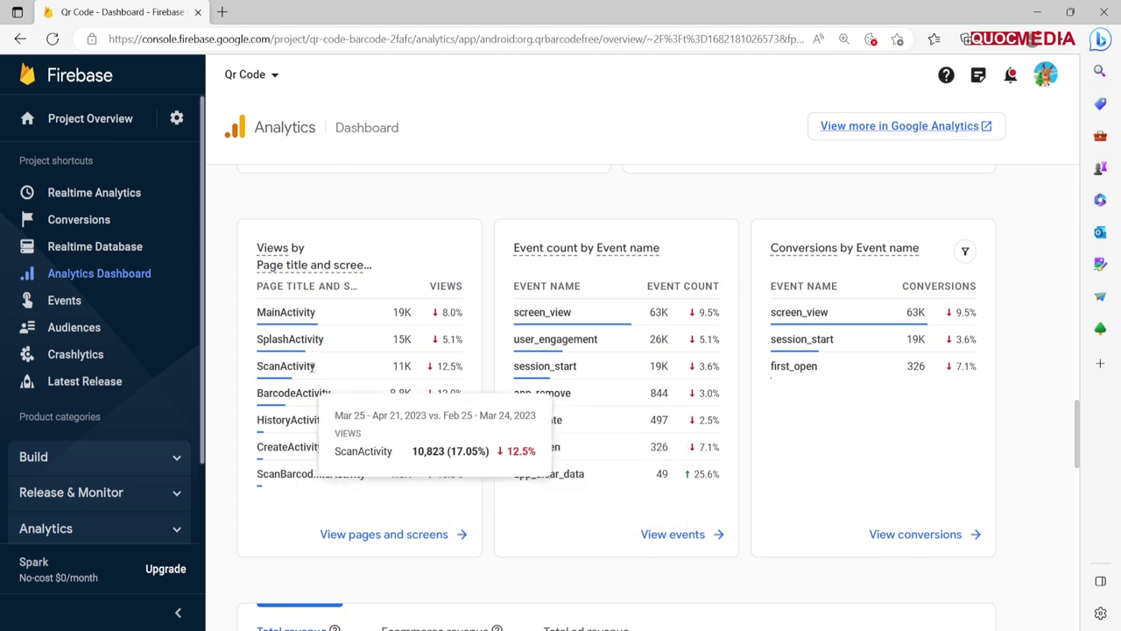
double_click(317, 369)
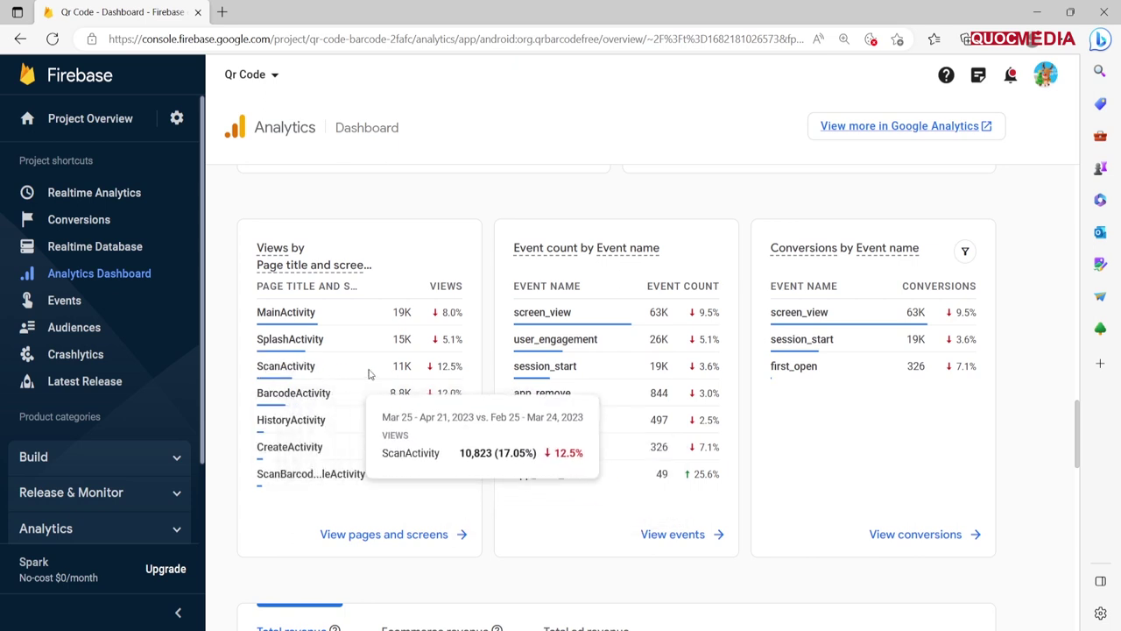
drag(317, 375, 410, 368)
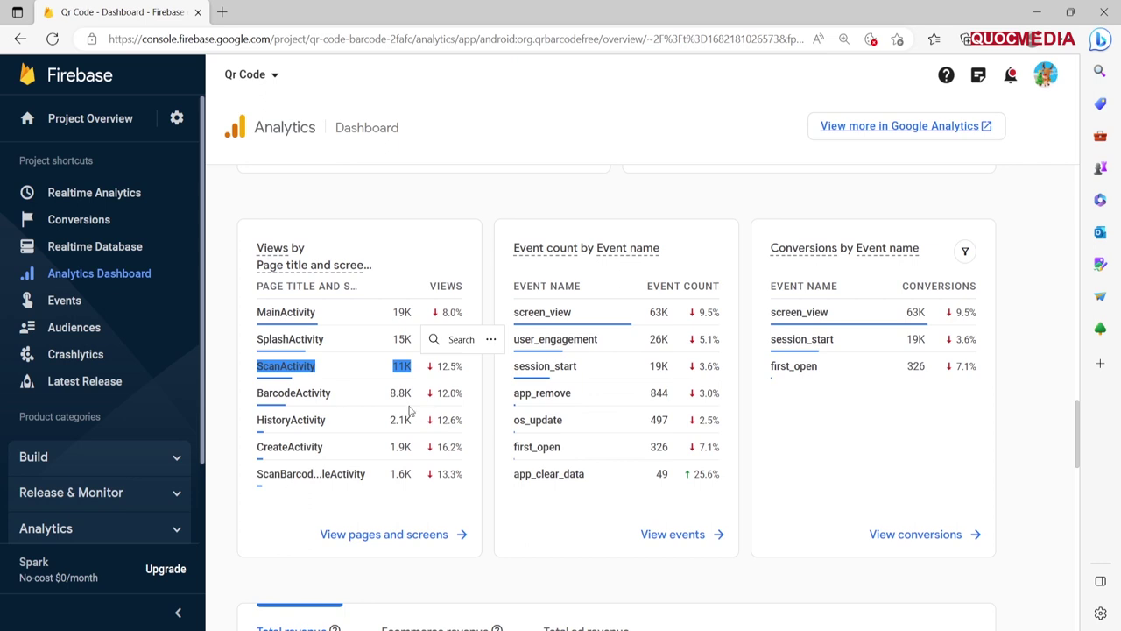
click(273, 391)
triple_click(394, 394)
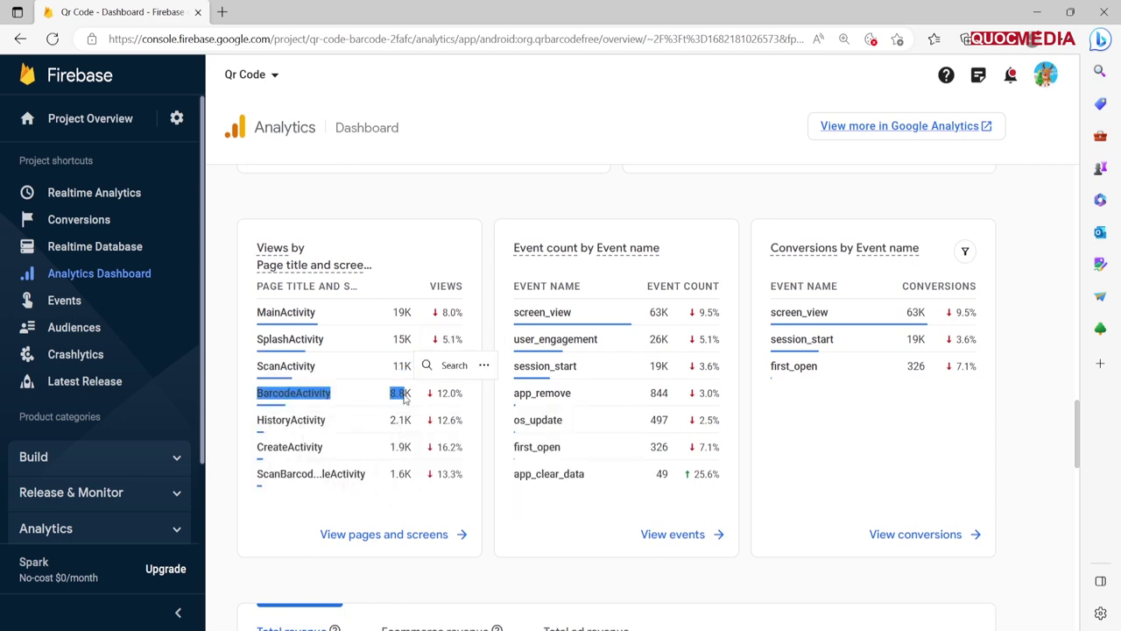
click(284, 429)
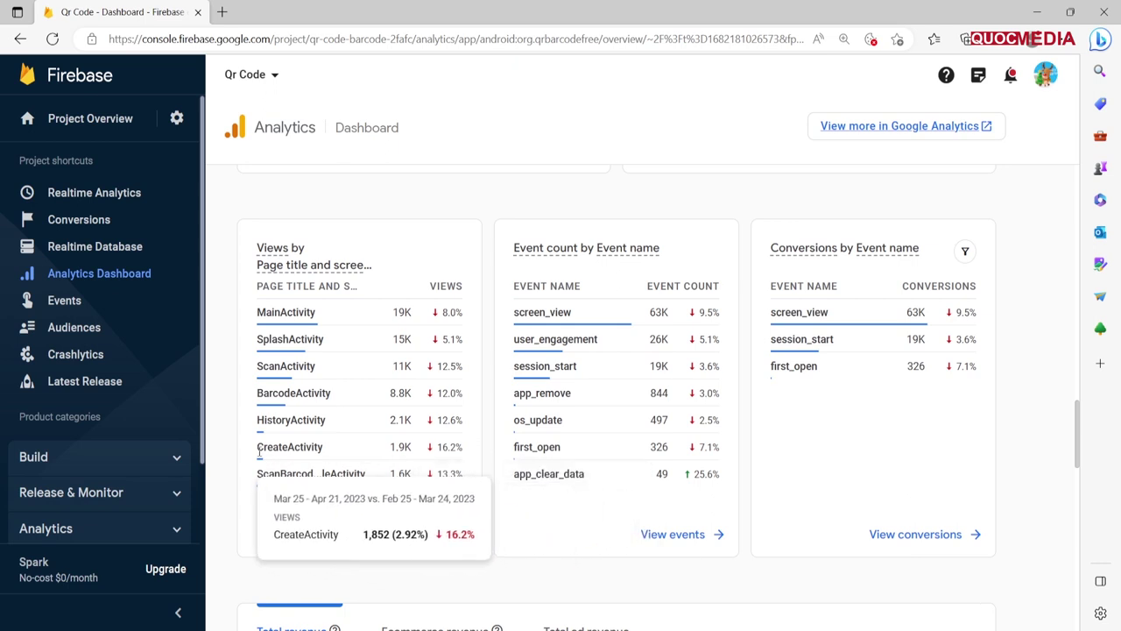
drag(259, 448, 411, 449)
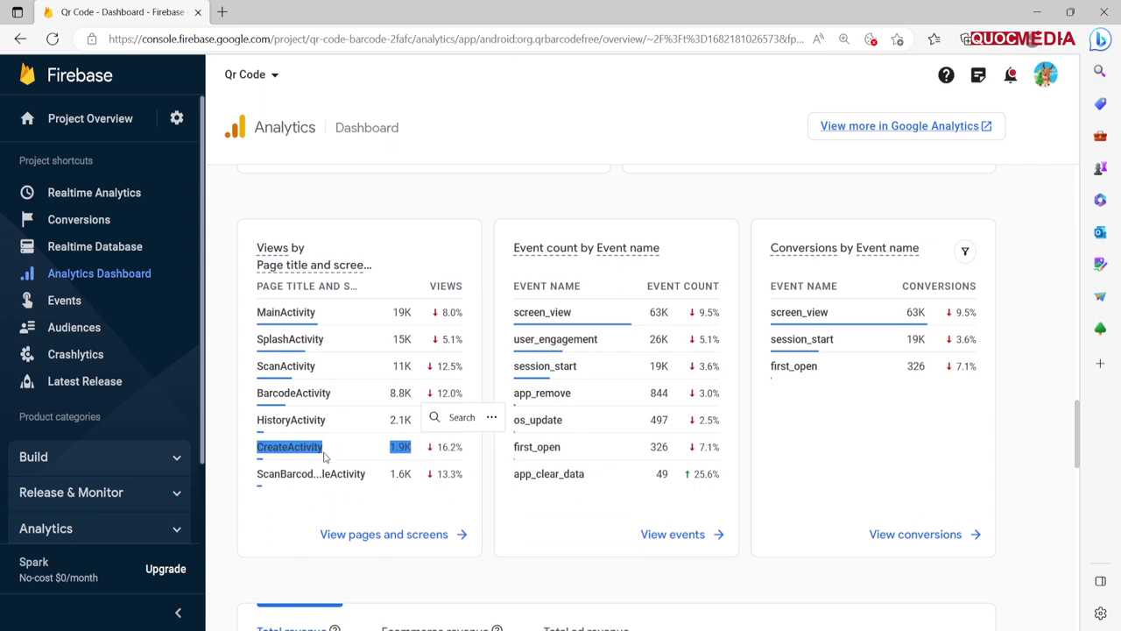
click(293, 375)
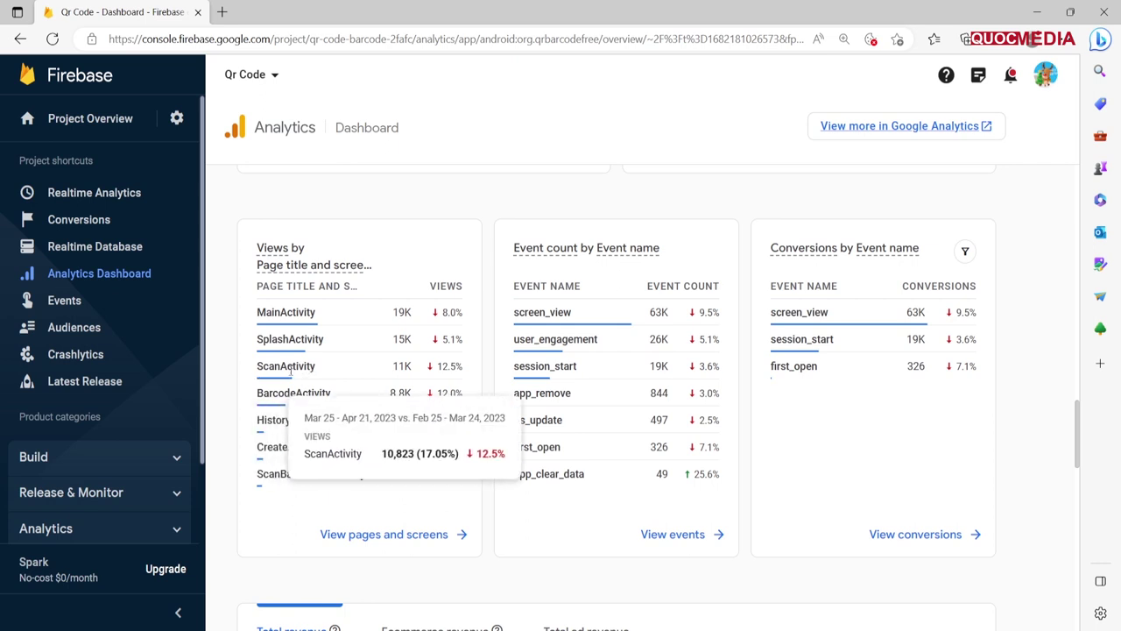
drag(279, 368, 409, 366)
click(277, 406)
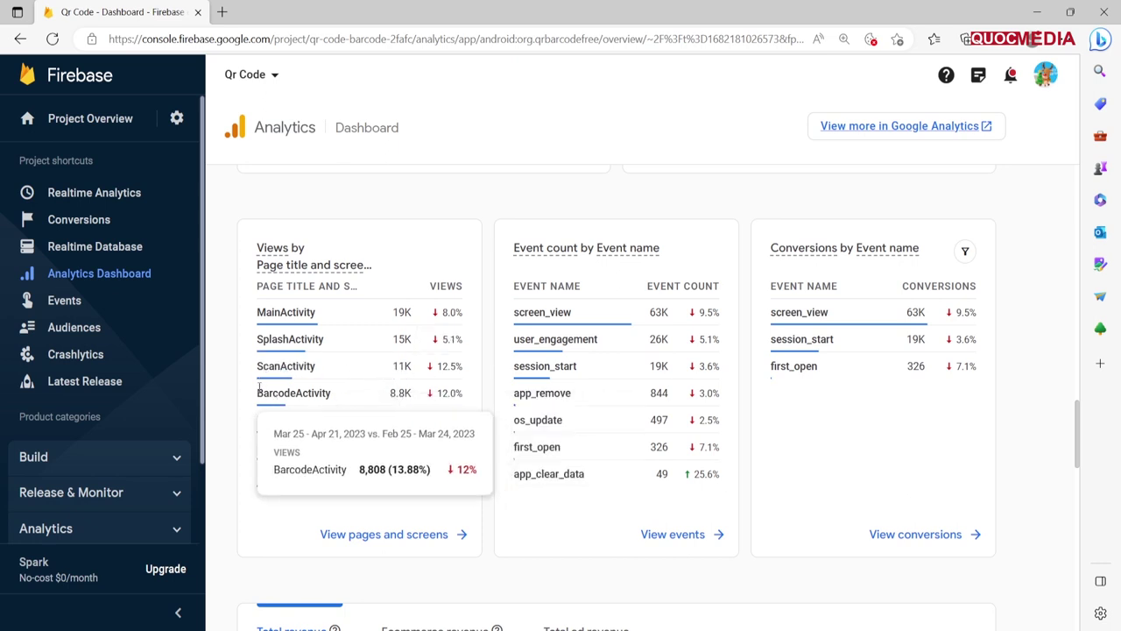
scroll(342, 385, down, 1)
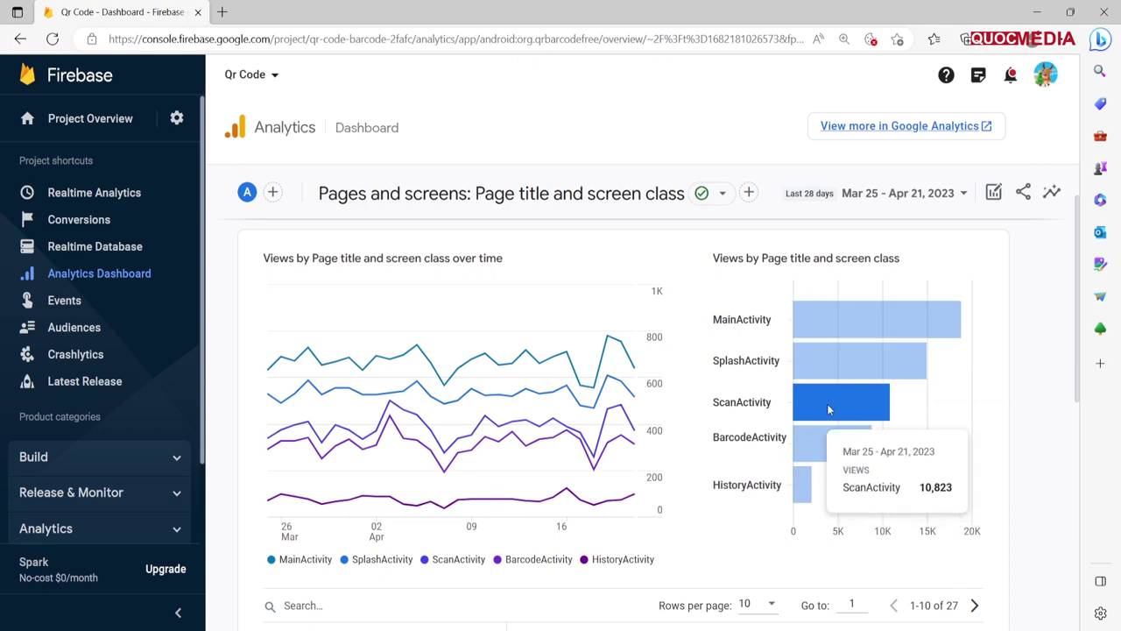
- Highlight ScanActivity's 0m 38s and BarcodeActivity's 0m 51s engagement times in the report table
scroll(820, 435, down, 3)
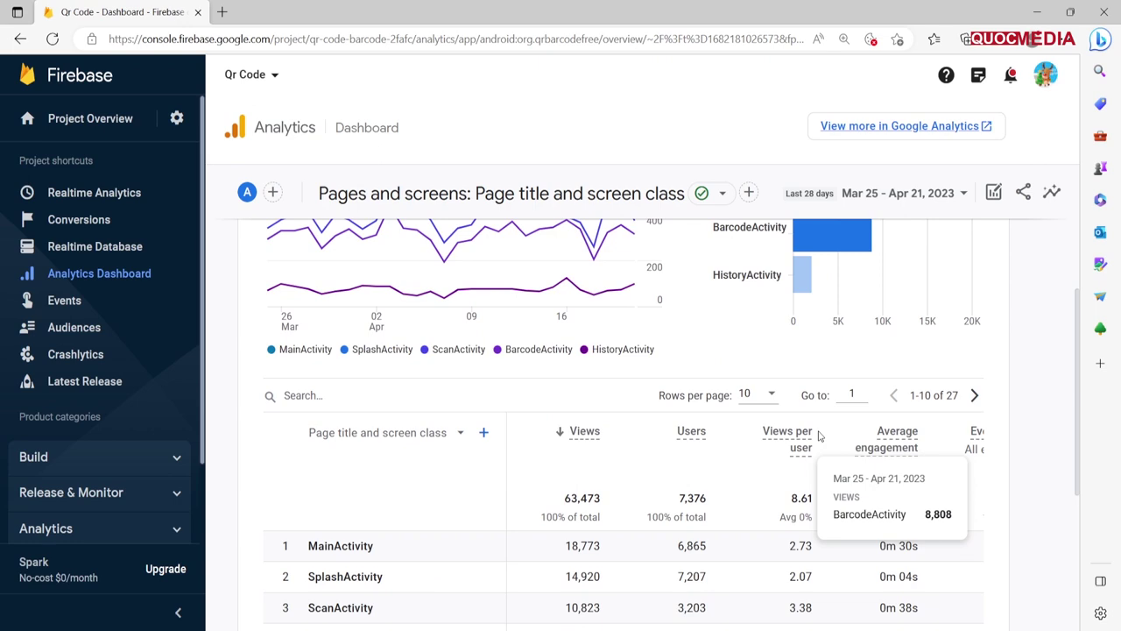
scroll(981, 528, down, 2)
scroll(970, 528, up, 1)
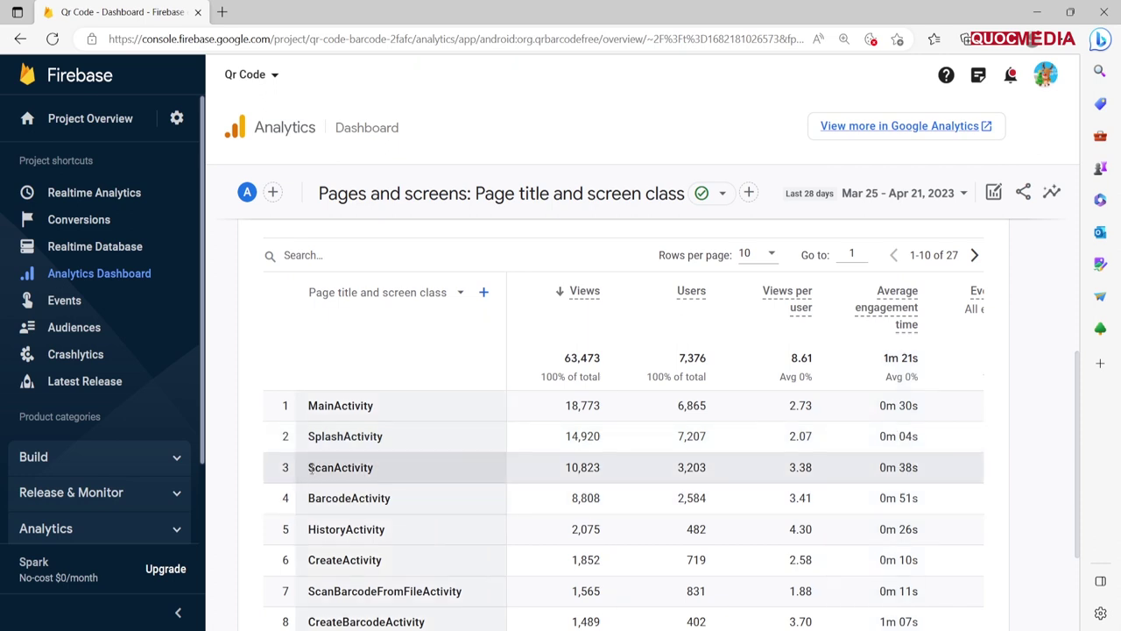
drag(308, 473, 410, 470)
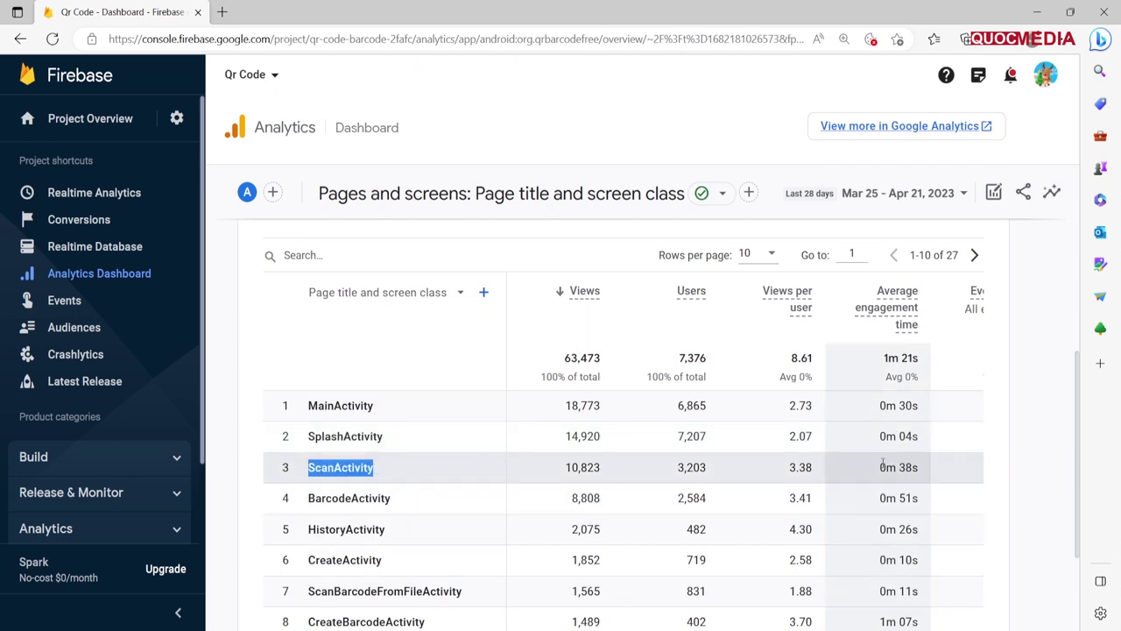
drag(874, 473, 922, 473)
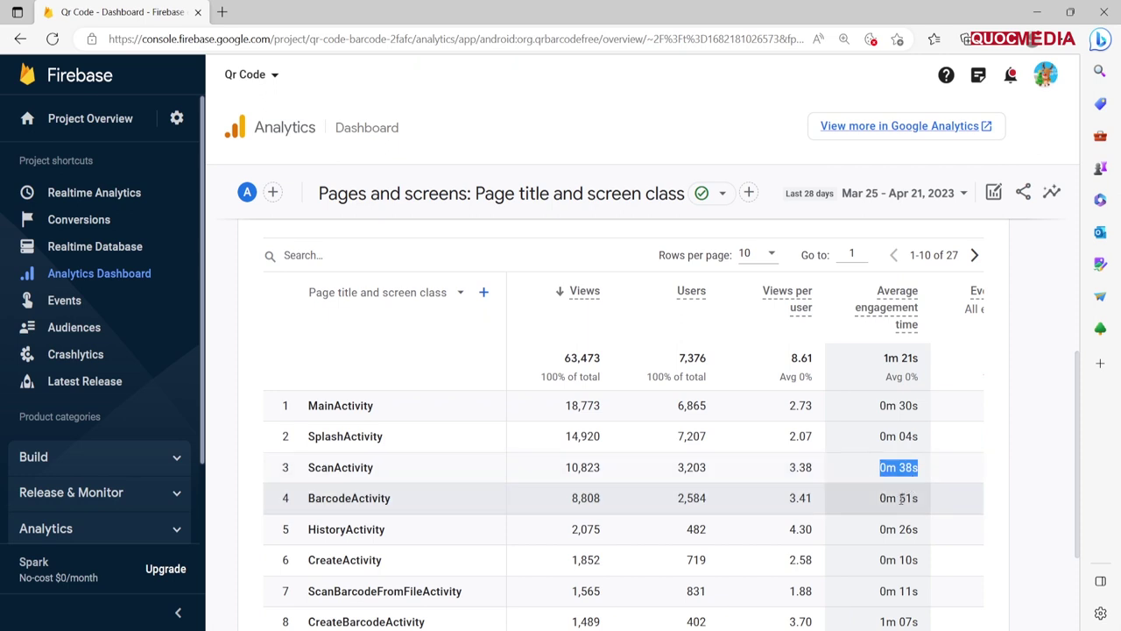
drag(900, 498, 958, 511)
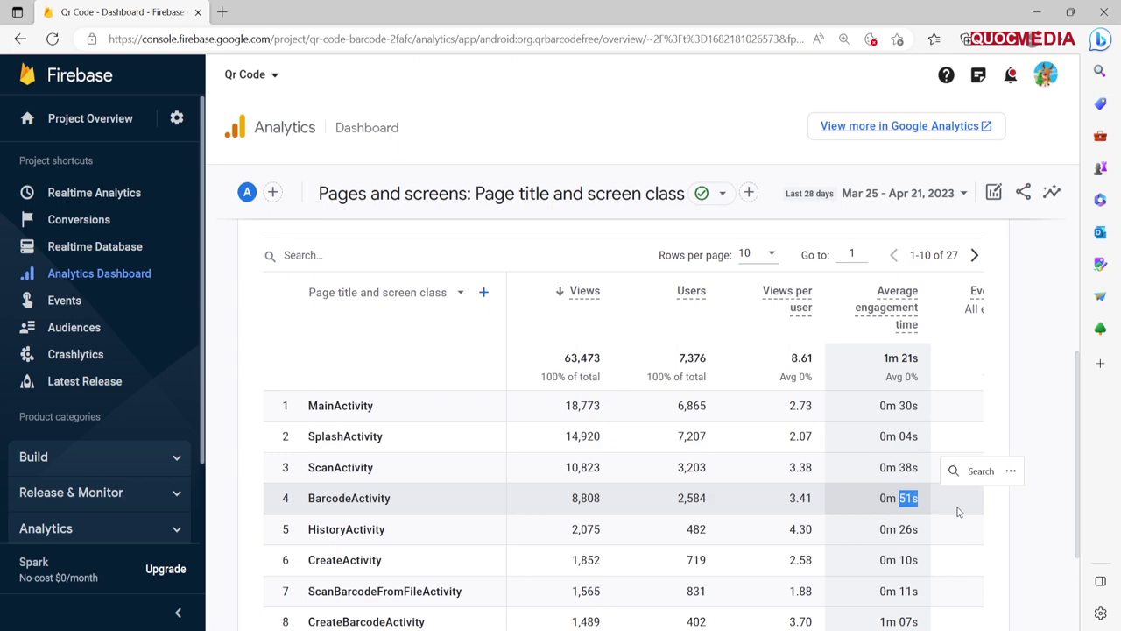
scroll(959, 511, down, 2)
scroll(959, 511, up, 1)
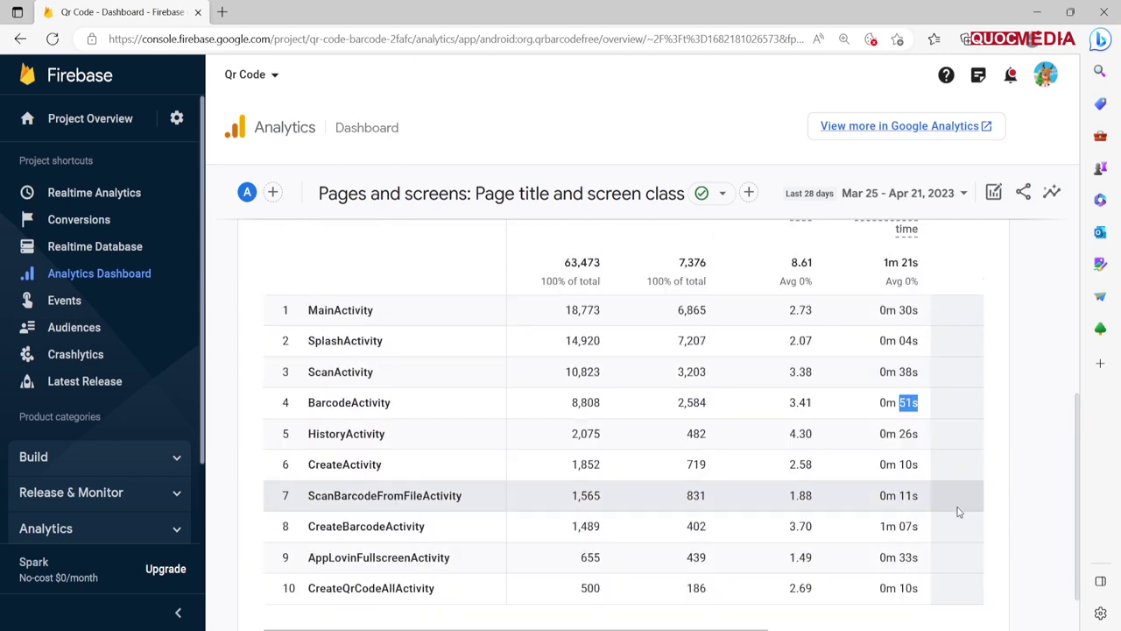
scroll(958, 512, up, 1)
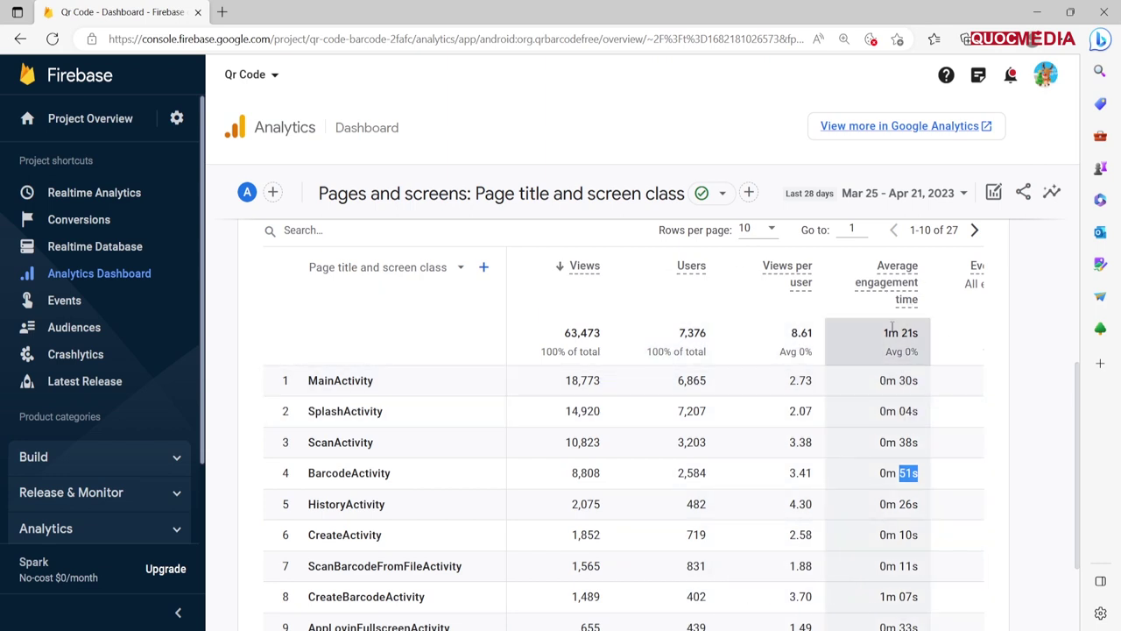
scroll(937, 359, up, 1)
scroll(948, 362, down, 2)
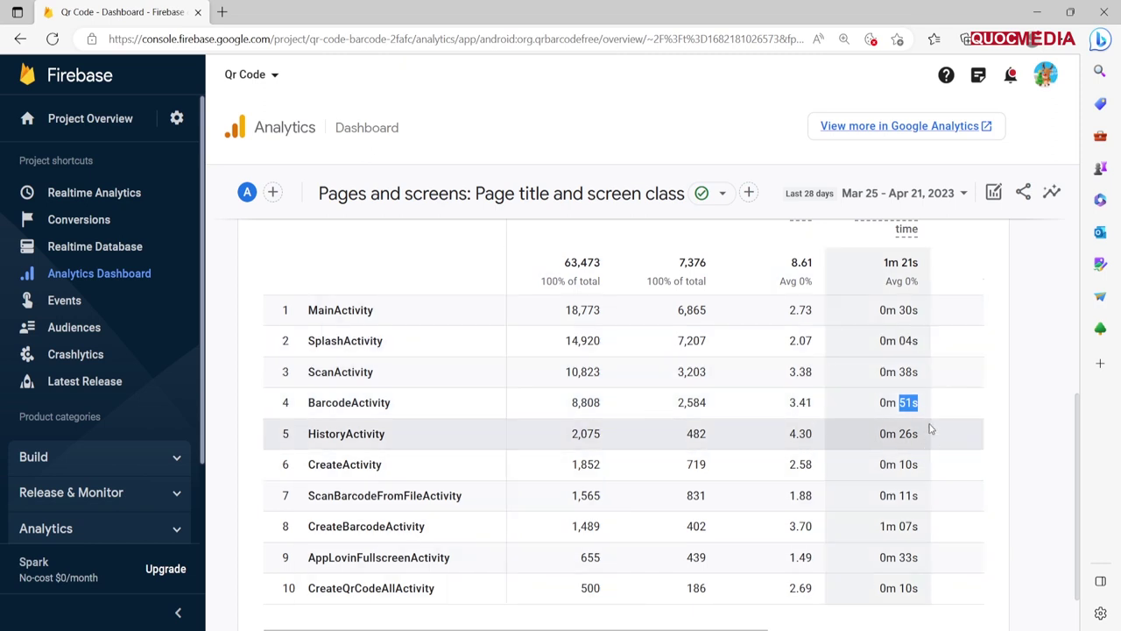
scroll(921, 373, up, 2)
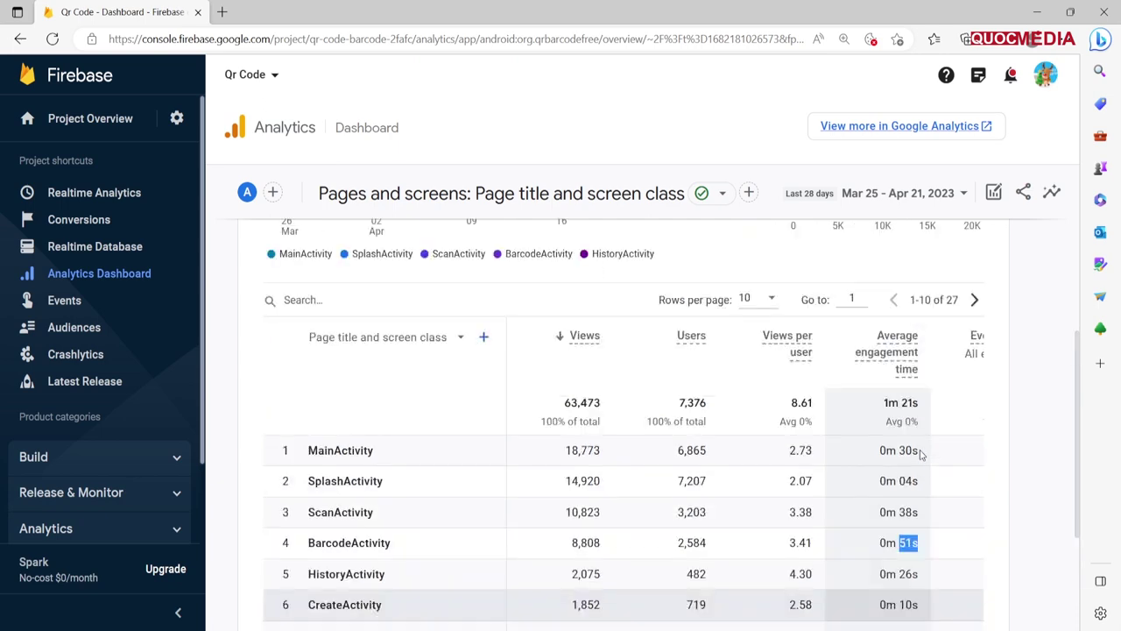
scroll(921, 454, down, 1)
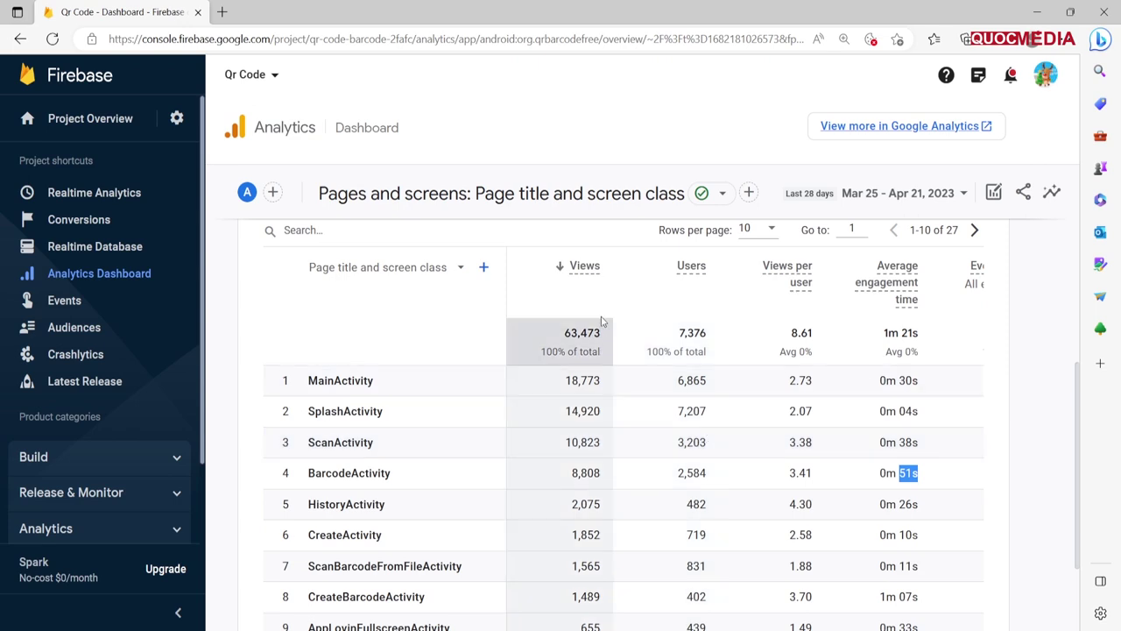
scroll(590, 495, down, 1)
scroll(589, 496, down, 1)
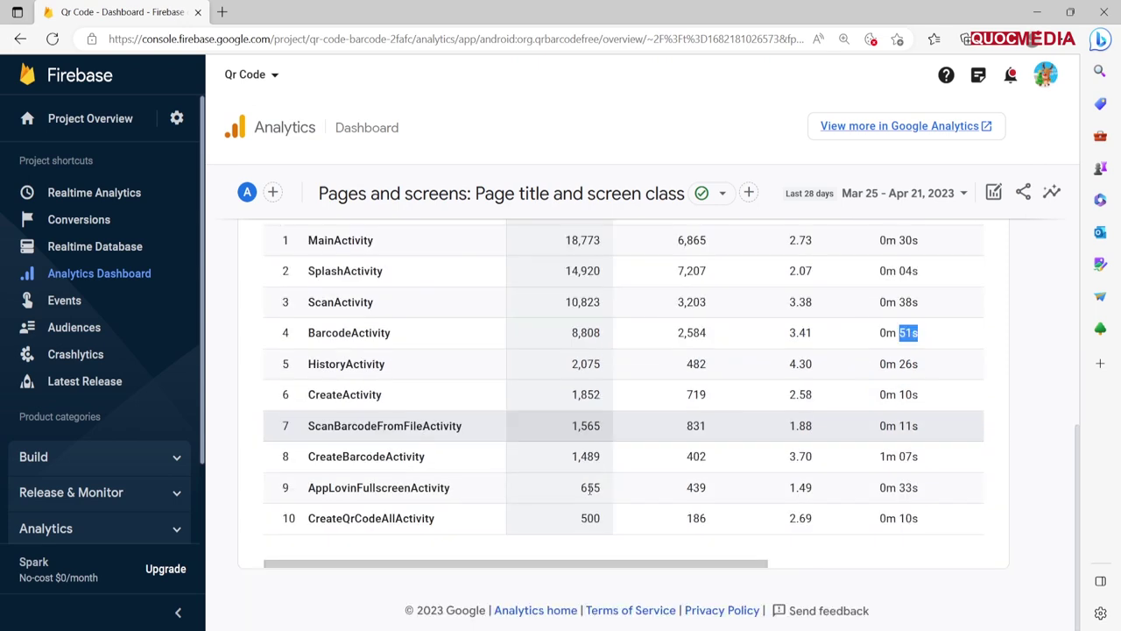
scroll(589, 495, up, 2)
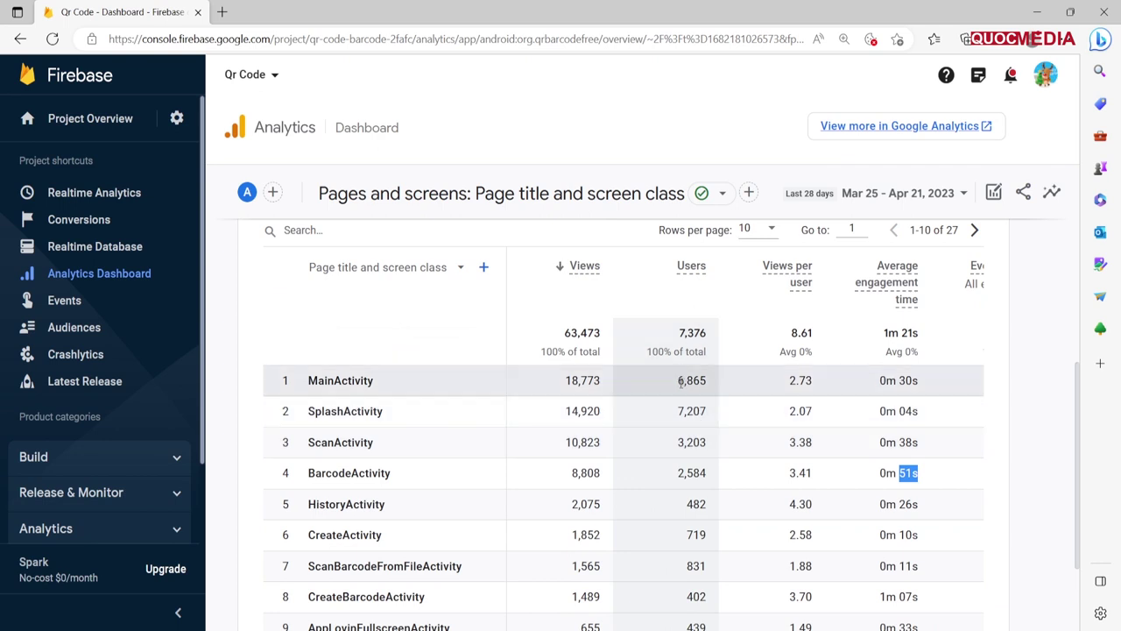
click(694, 376)
drag(571, 380, 601, 380)
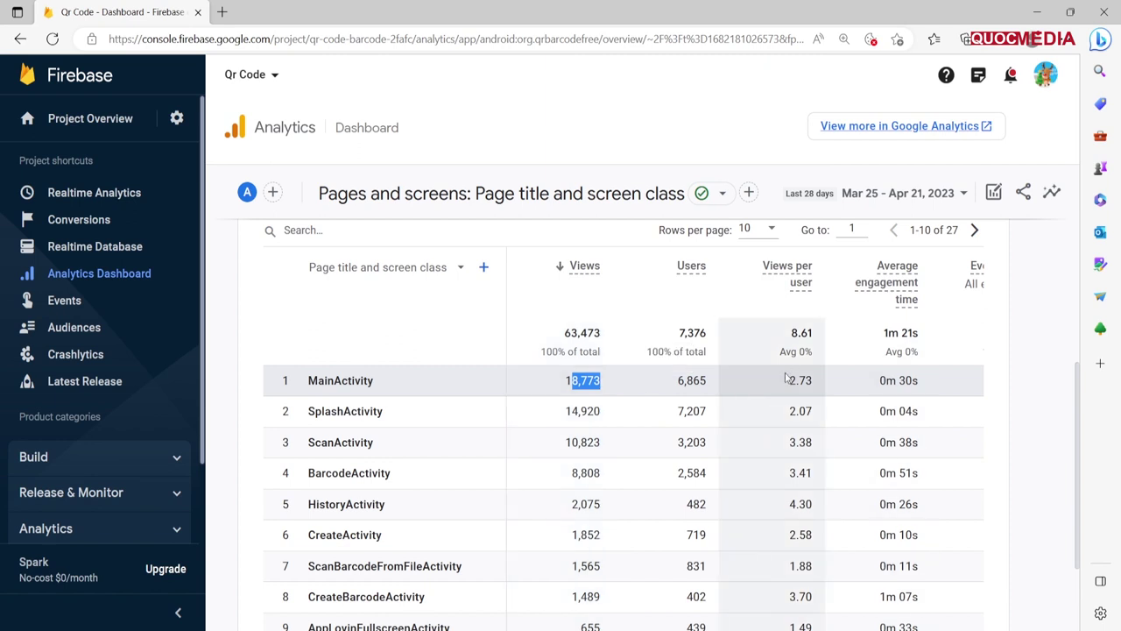
drag(787, 381, 812, 384)
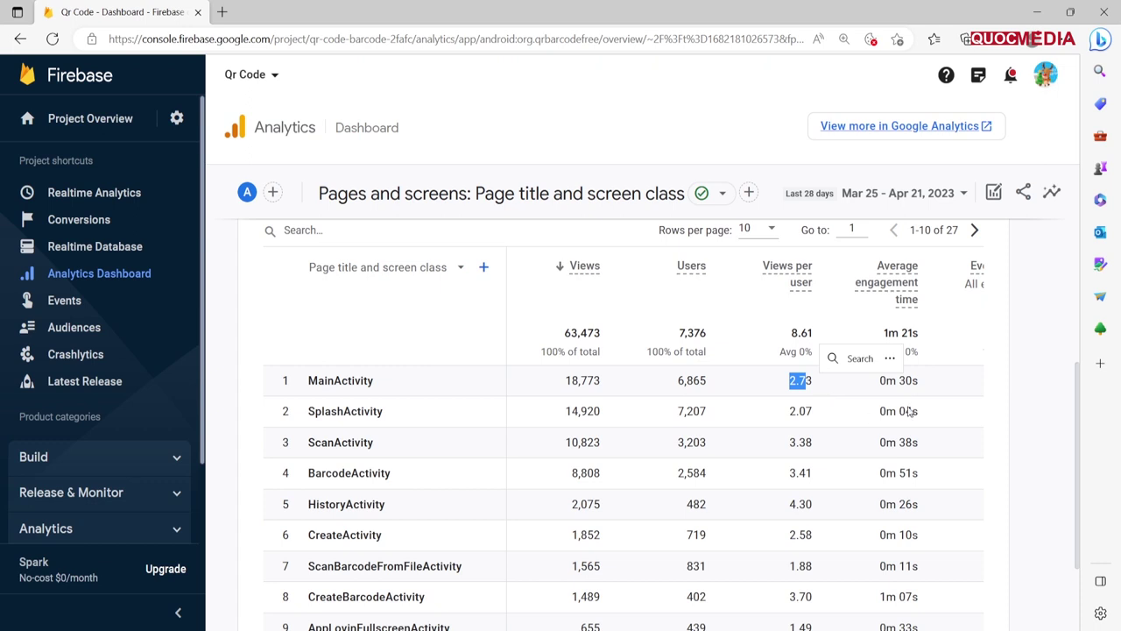
drag(877, 383, 931, 389)
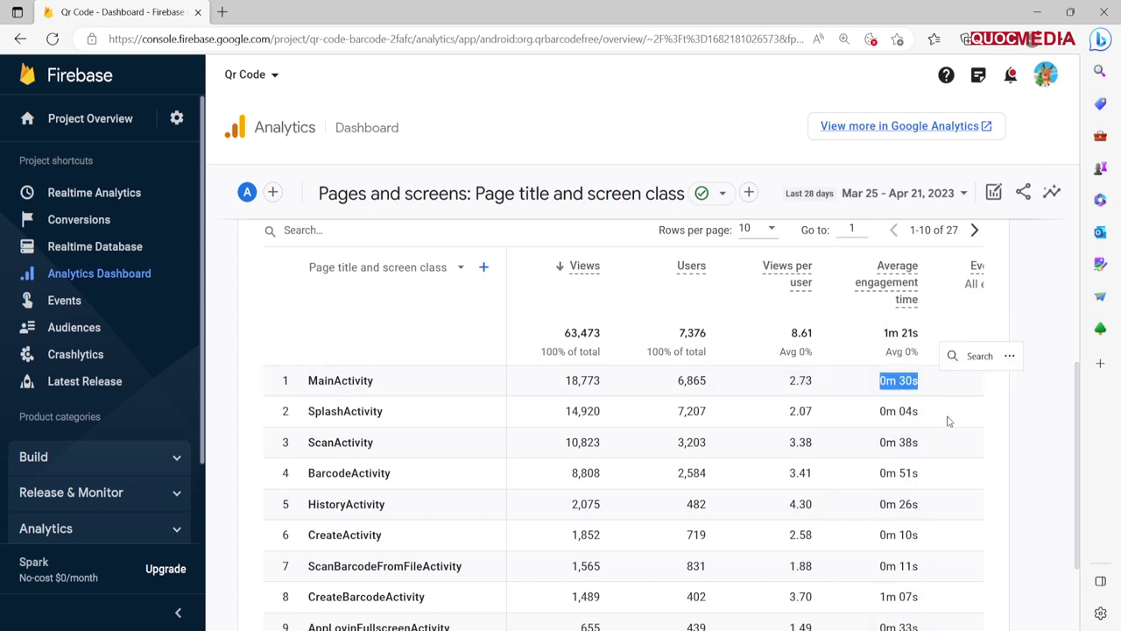
scroll(738, 395, down, 3)
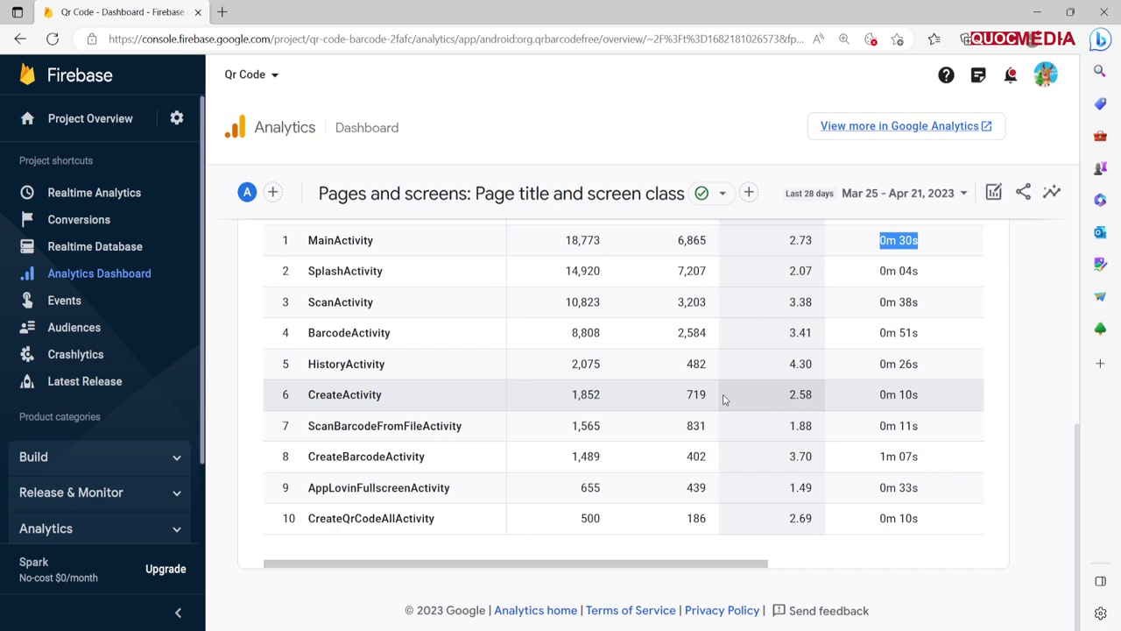
scroll(736, 413, up, 3)
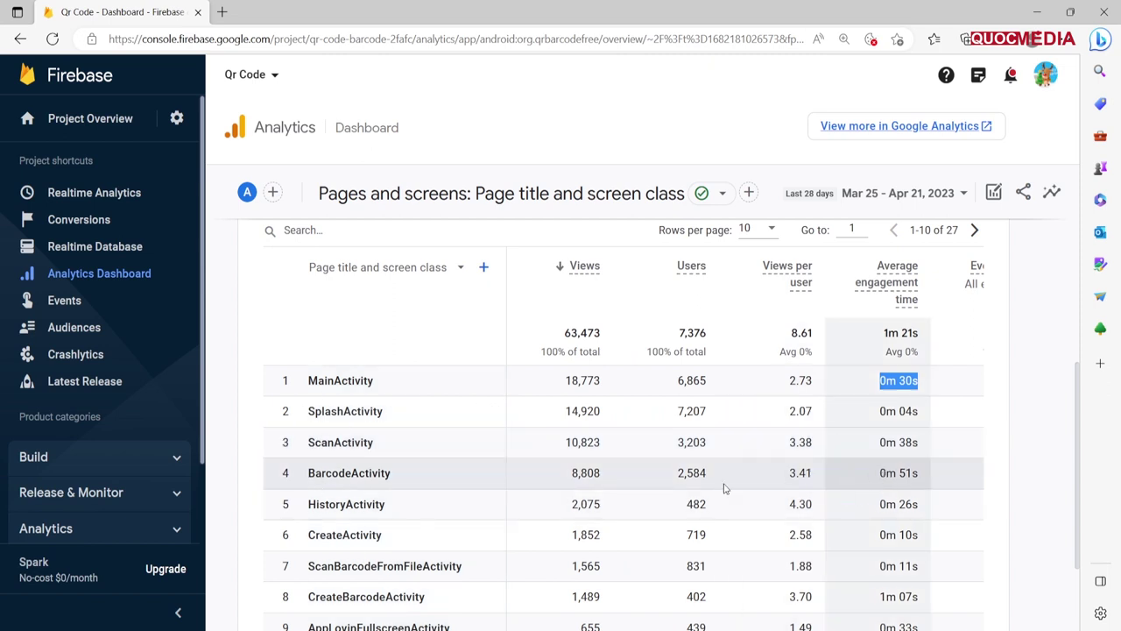
mouse_move(878, 443)
mouse_down()
mouse_move(918, 443)
mouse_move(918, 473)
mouse_up()
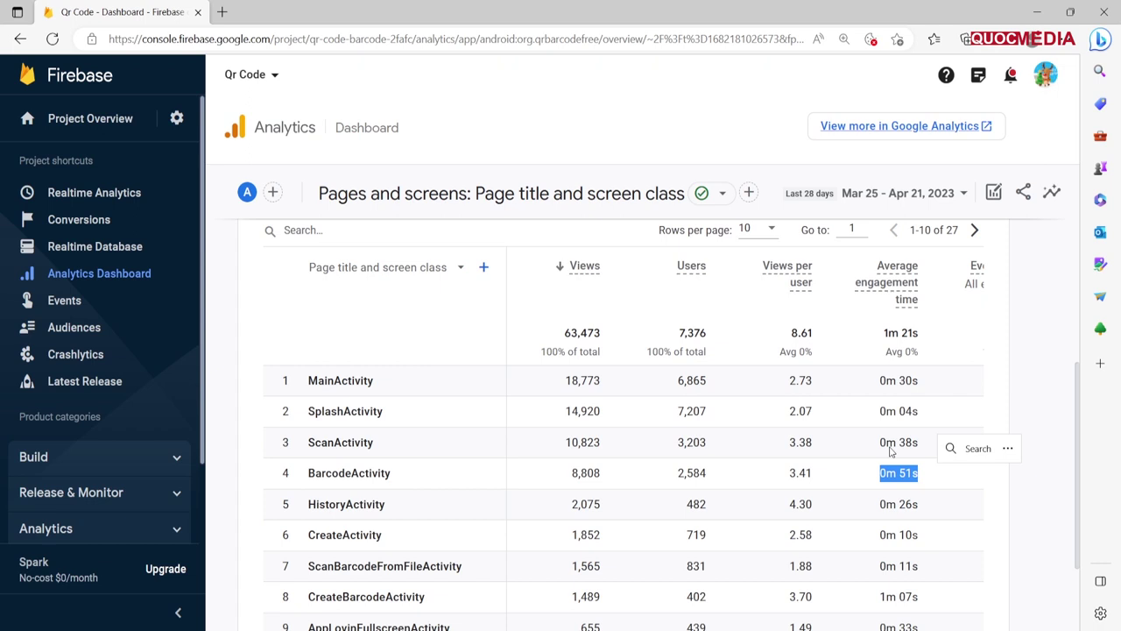
drag(879, 443, 916, 442)
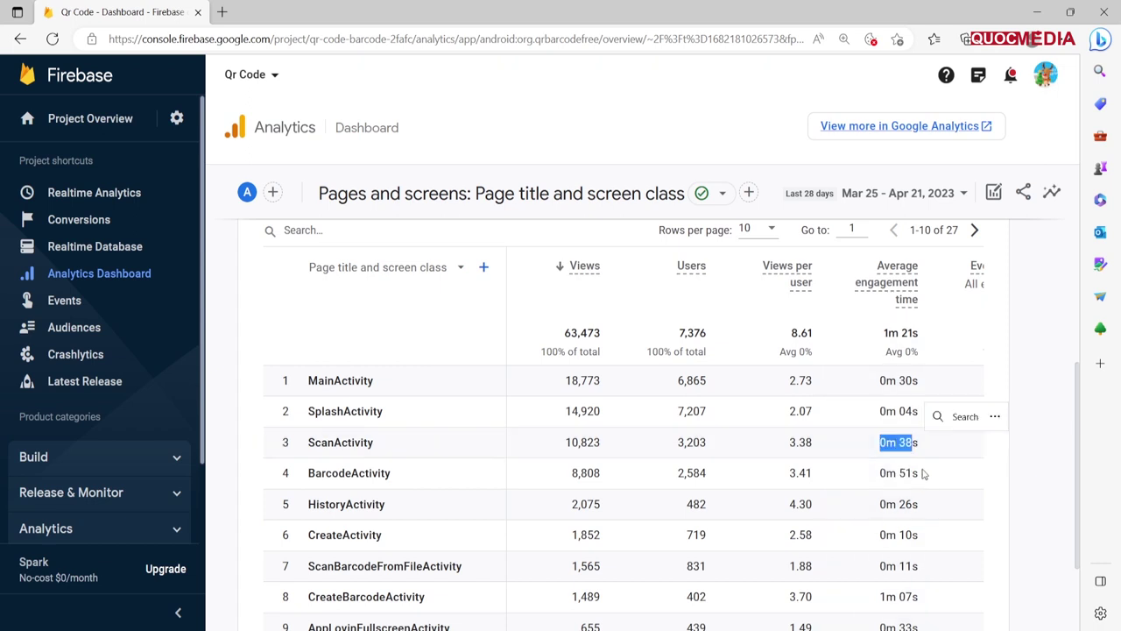
drag(880, 534, 918, 534)
scroll(942, 546, down, 1)
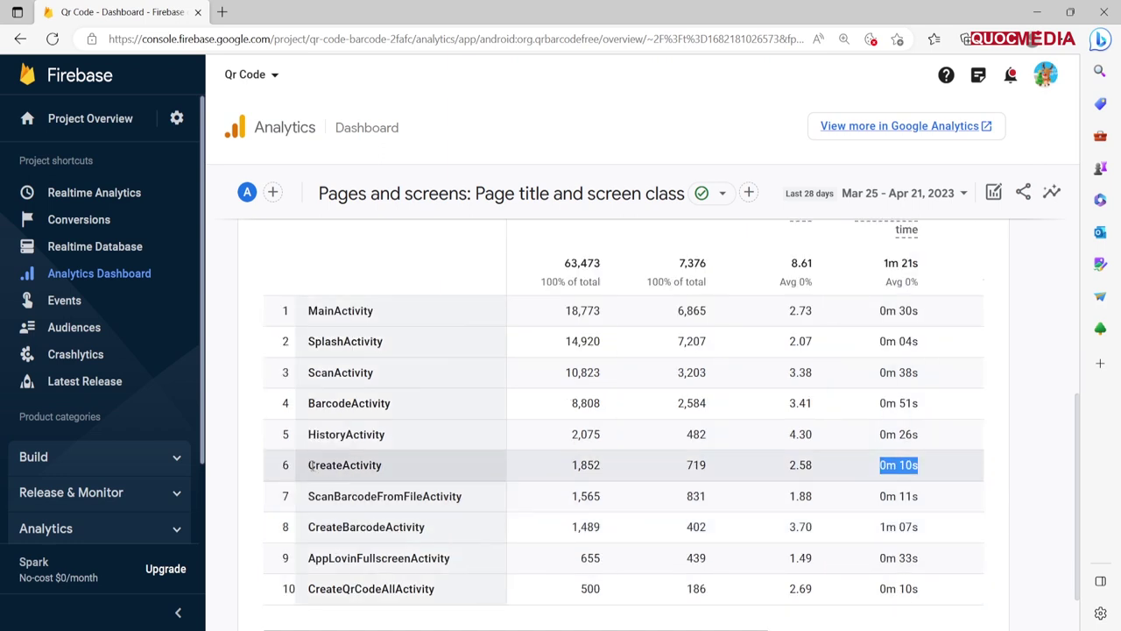
drag(308, 465, 923, 477)
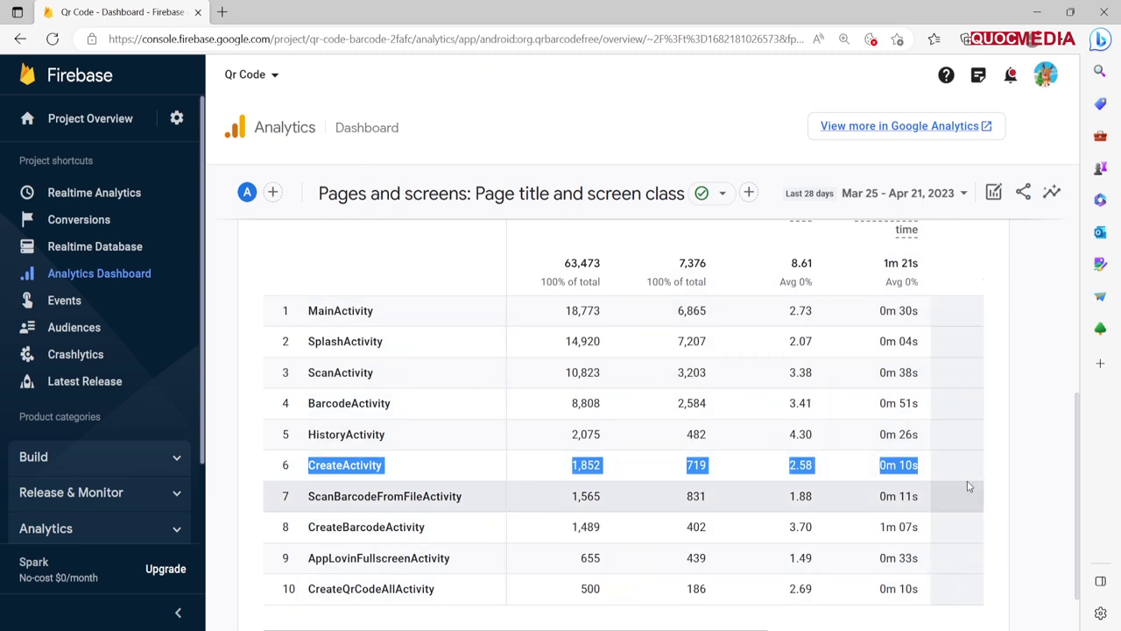
click(905, 477)
drag(880, 469, 922, 472)
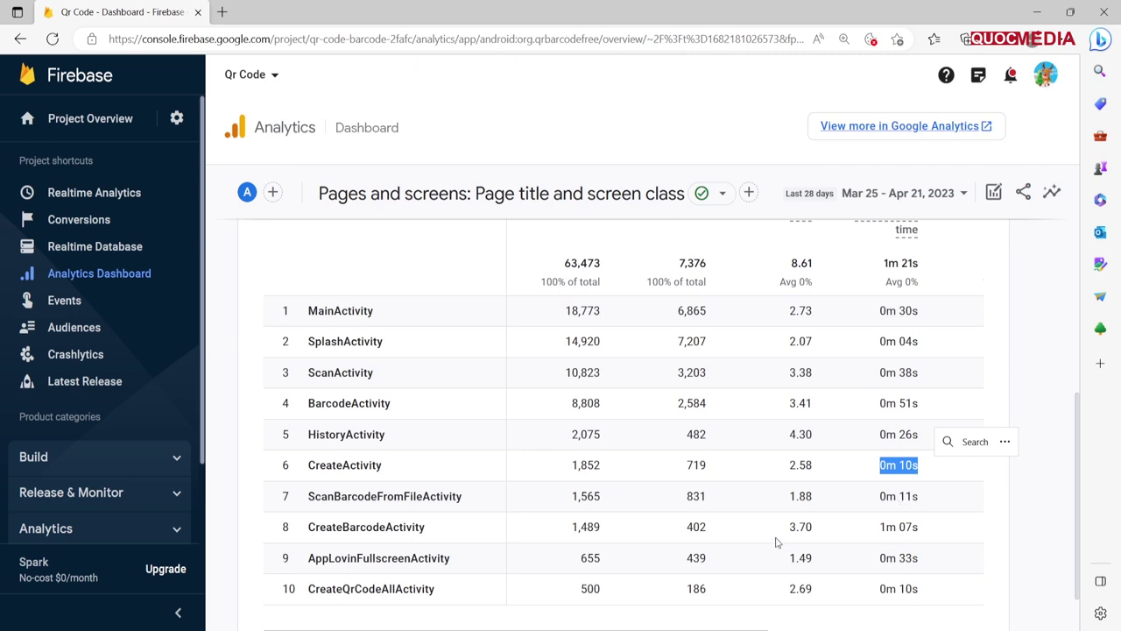
drag(874, 527, 946, 527)
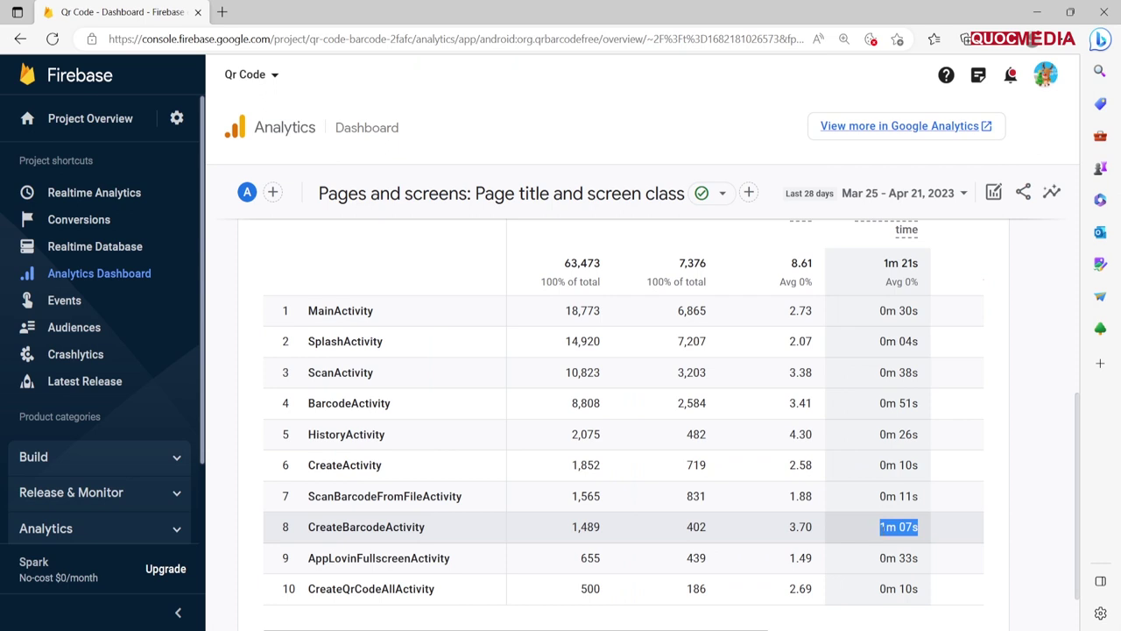
click(787, 538)
drag(786, 538, 817, 538)
drag(687, 527, 710, 529)
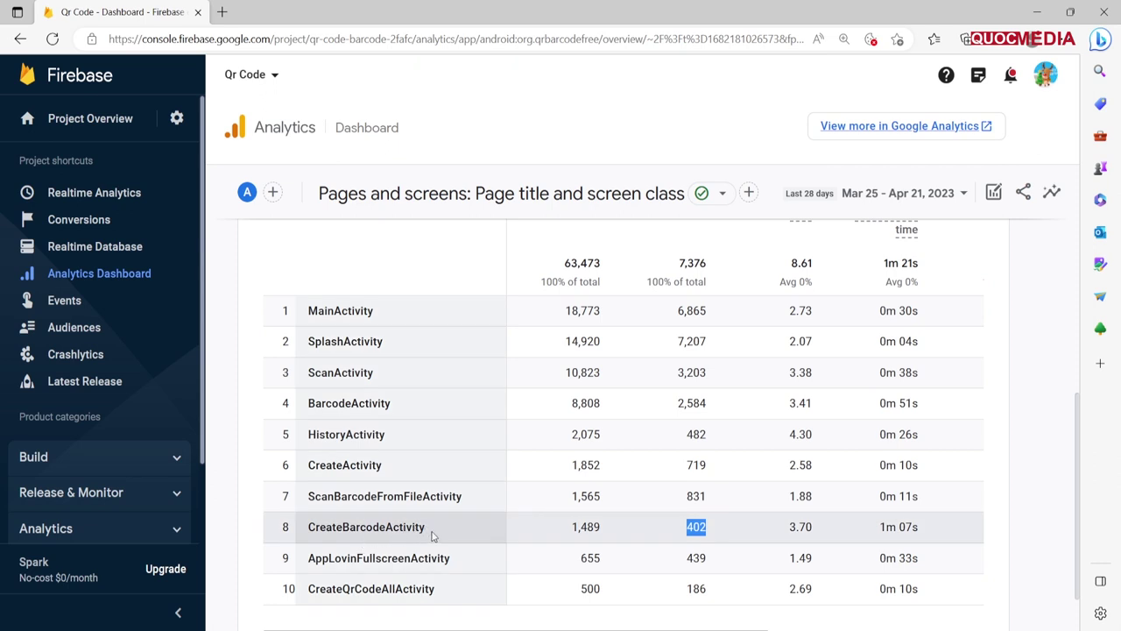
drag(787, 531, 832, 532)
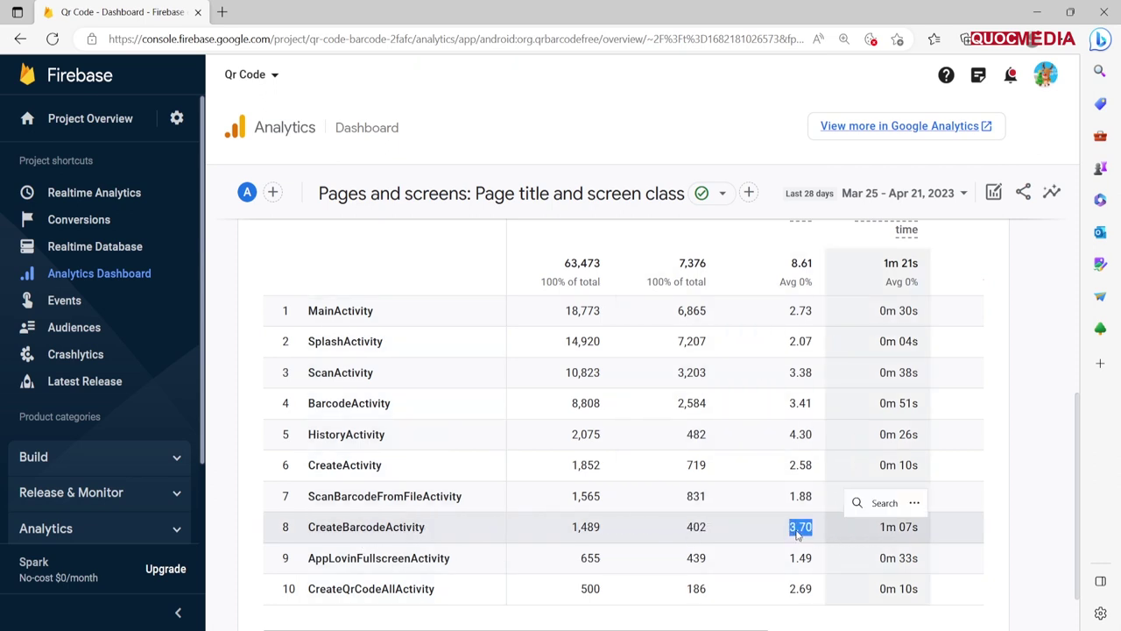
scroll(806, 539, up, 1)
scroll(806, 539, down, 1)
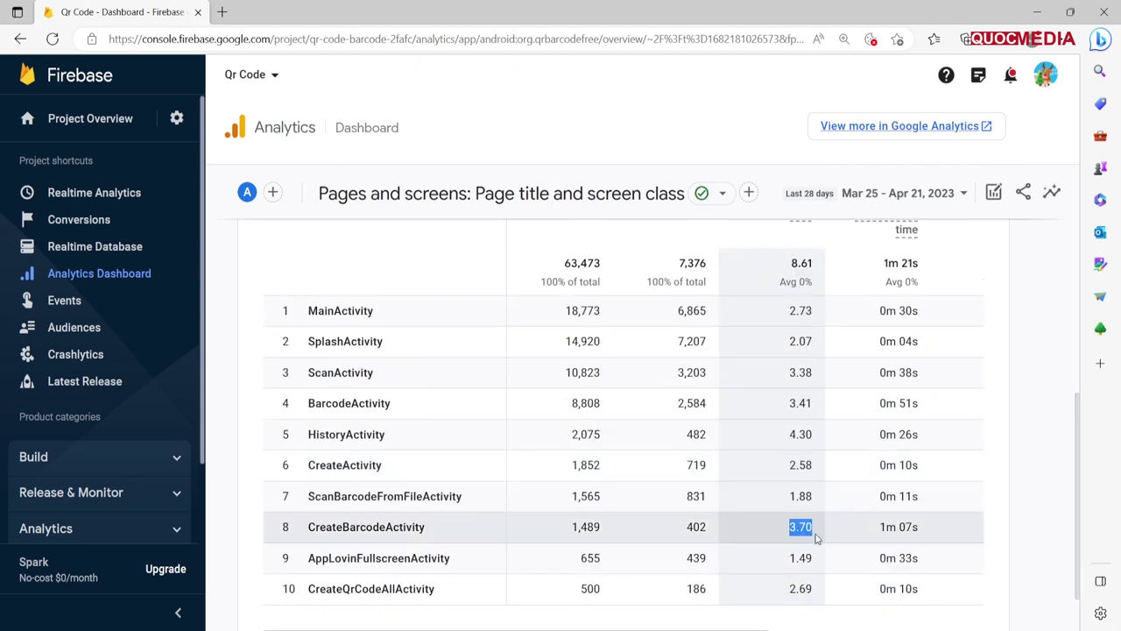
click(905, 536)
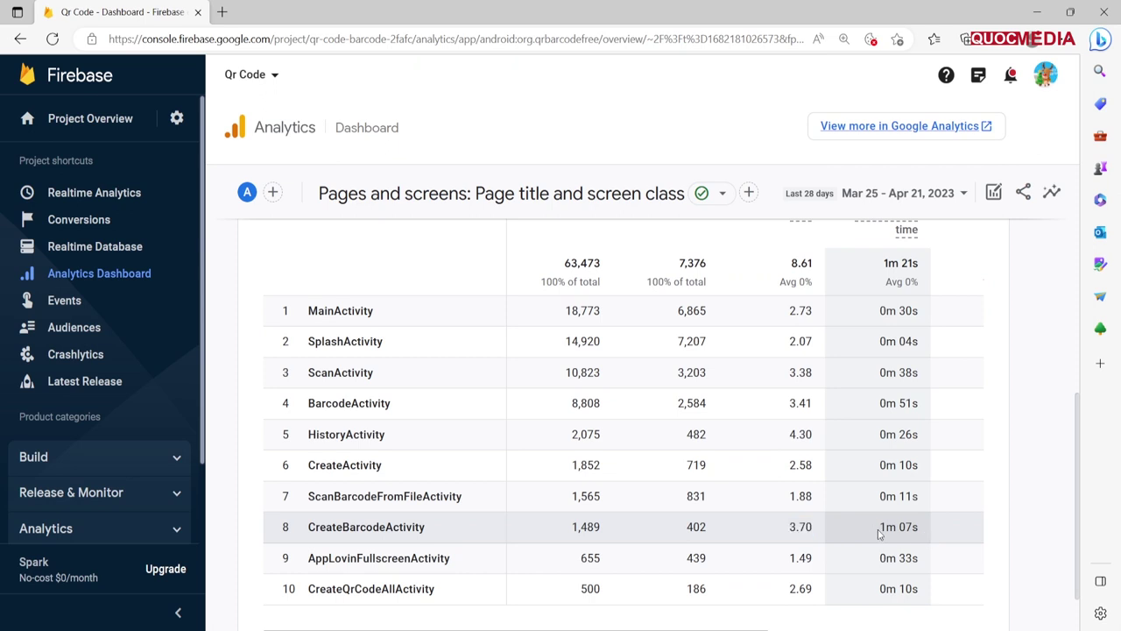
drag(881, 526, 919, 529)
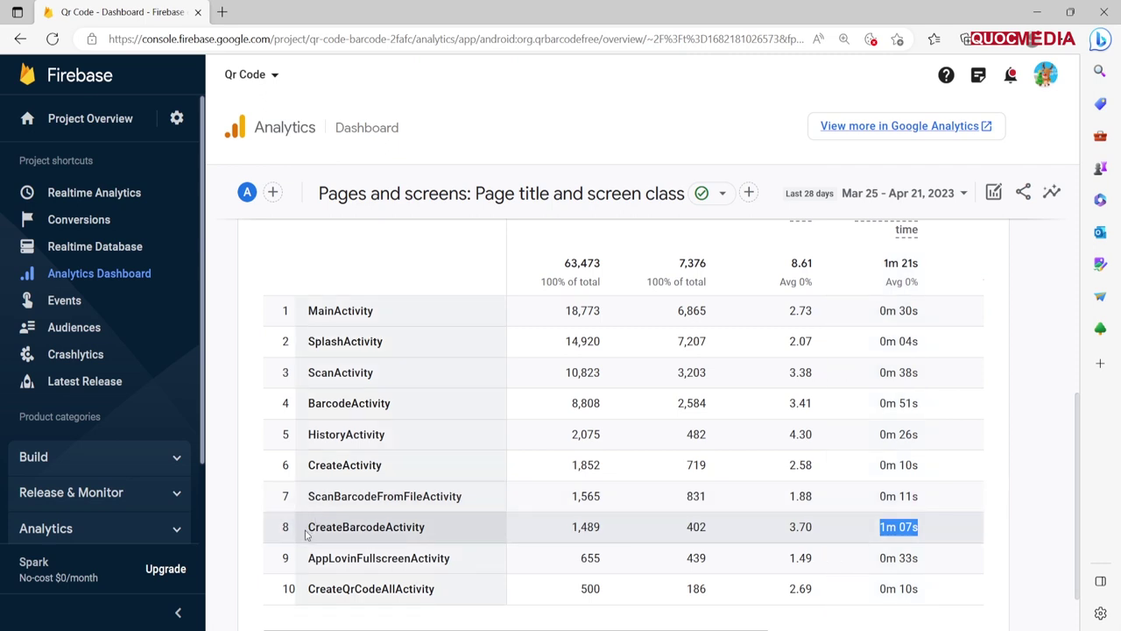
drag(307, 534, 441, 546)
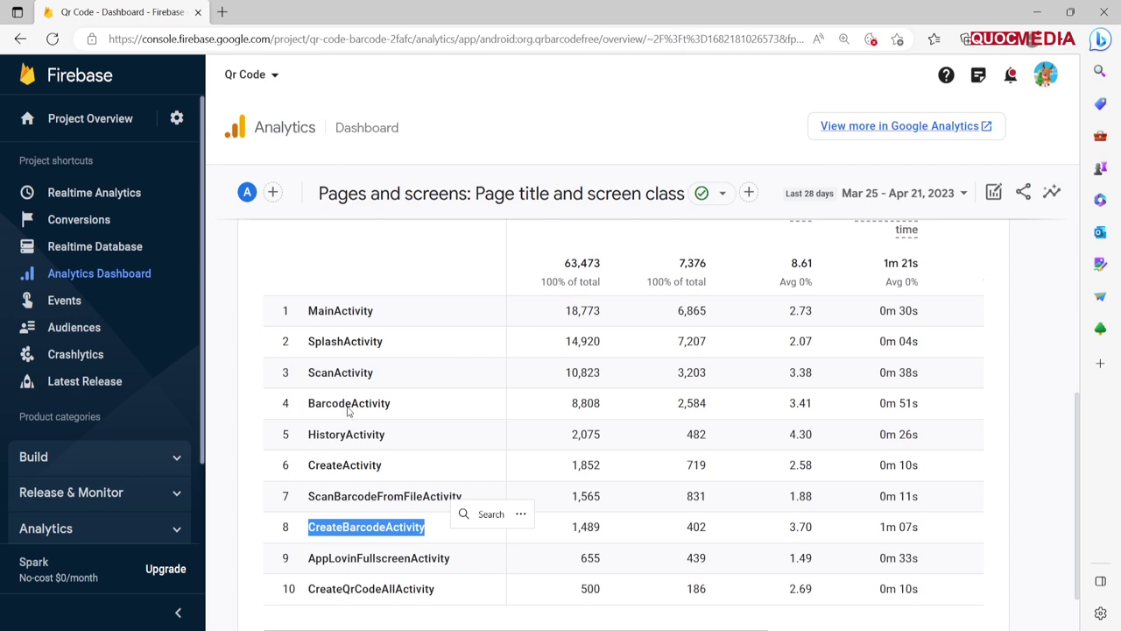
- Highlight the ScanActivity and BarcodeActivity screen names in the Pages and screens table
drag(310, 374, 416, 384)
drag(345, 408, 396, 408)
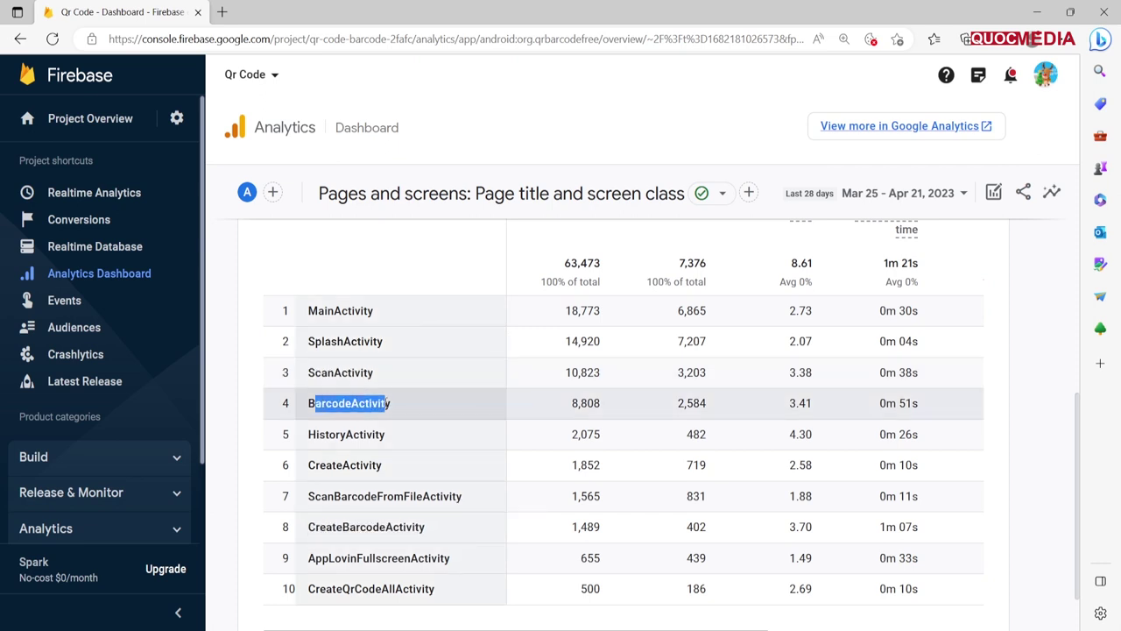
click(420, 434)
scroll(477, 467, down, 2)
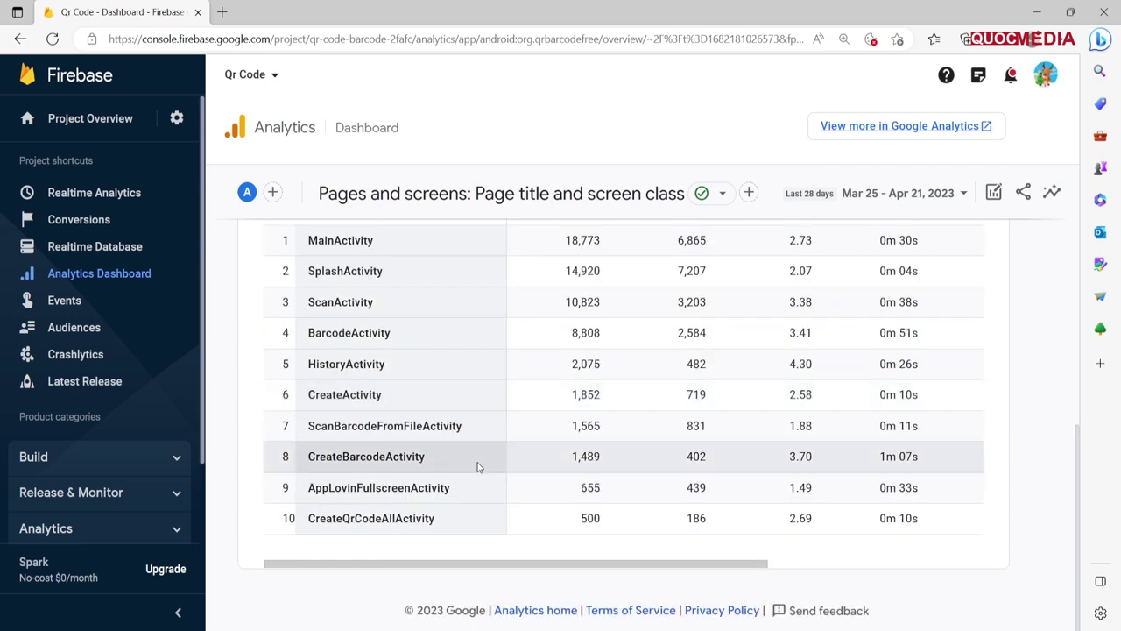
scroll(477, 467, up, 3)
scroll(478, 467, up, 2)
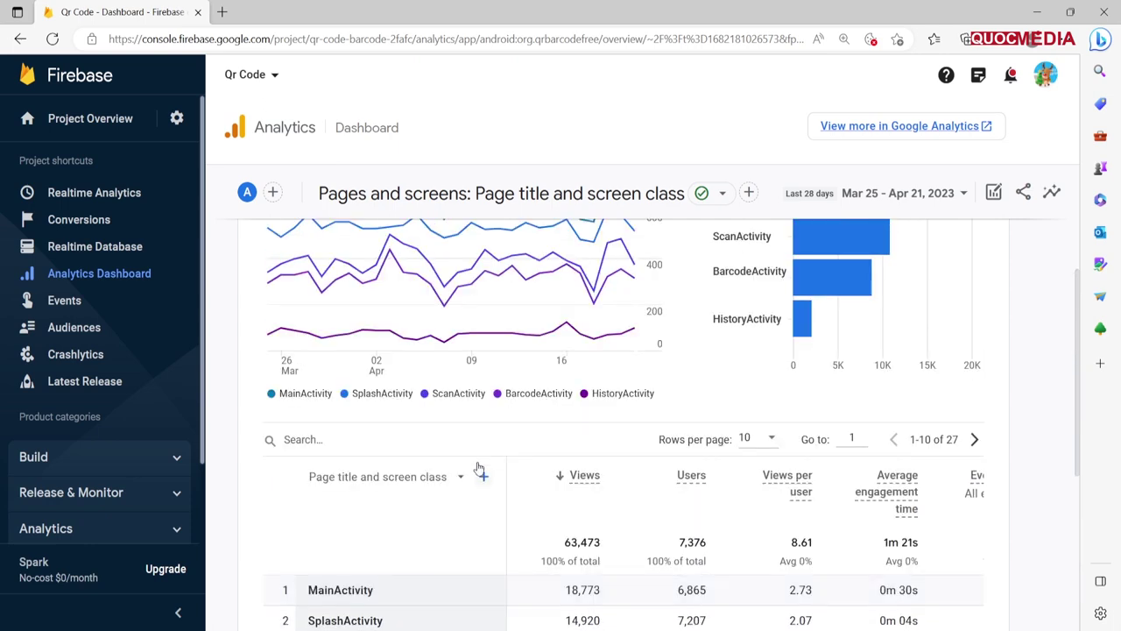
scroll(478, 467, down, 2)
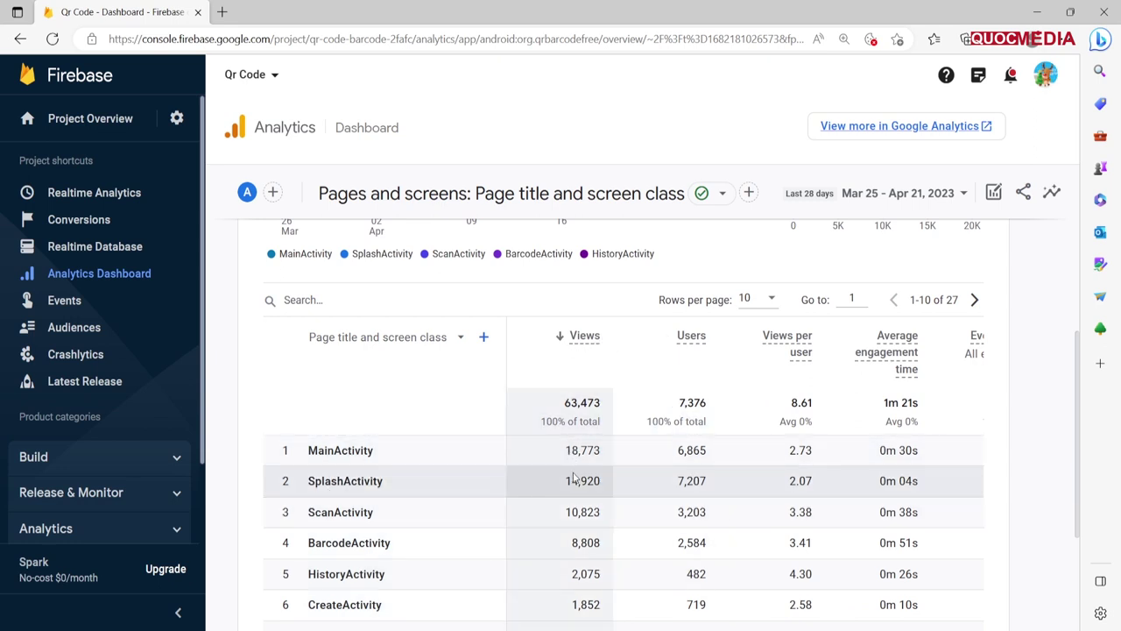
scroll(714, 482, down, 1)
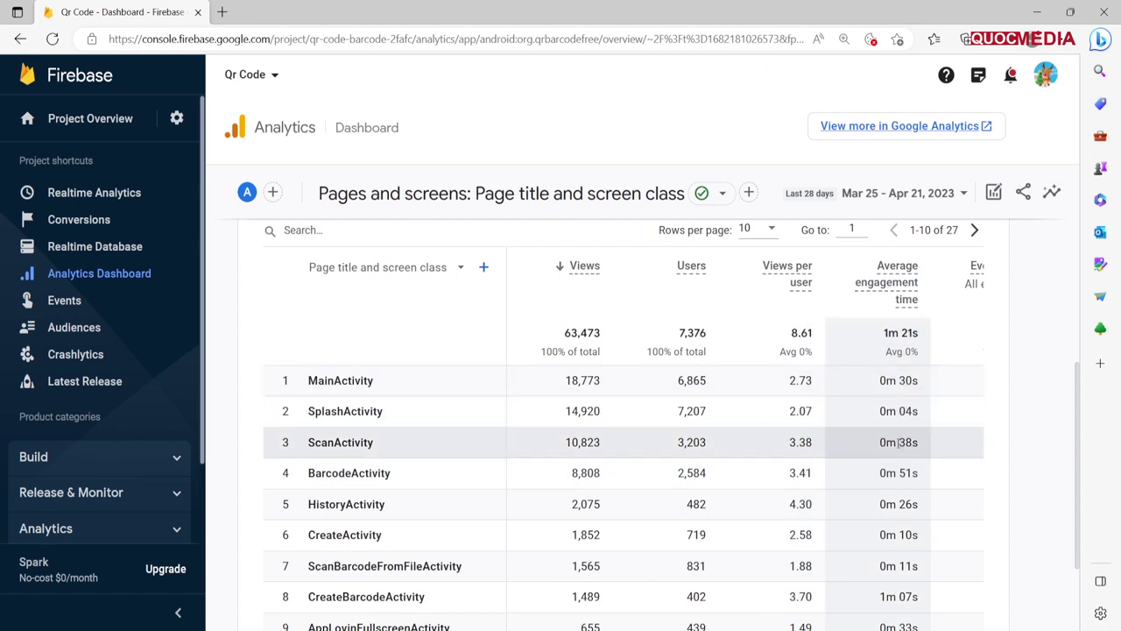
drag(311, 480, 393, 475)
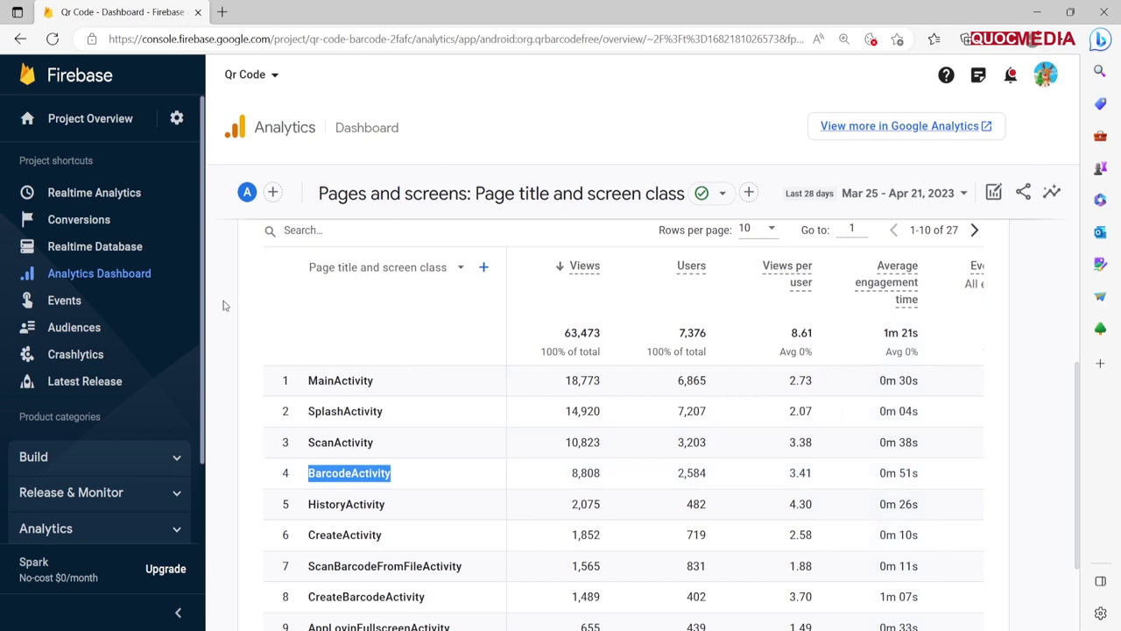
- Return to the Analytics dashboard and scroll through its cards
click(125, 273)
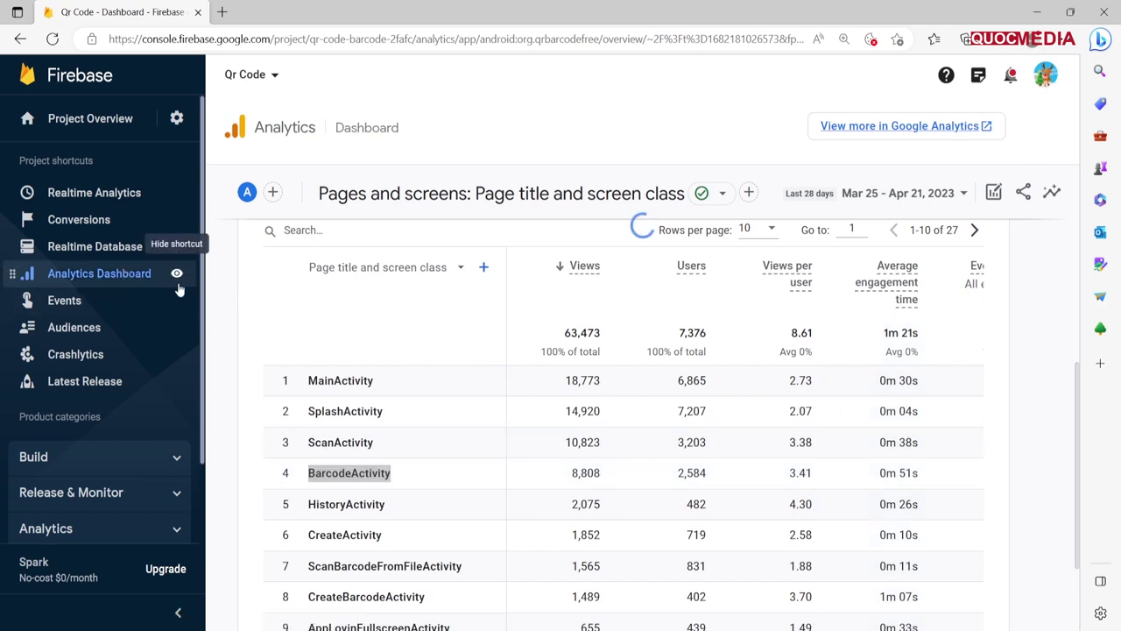
scroll(770, 504, down, 2)
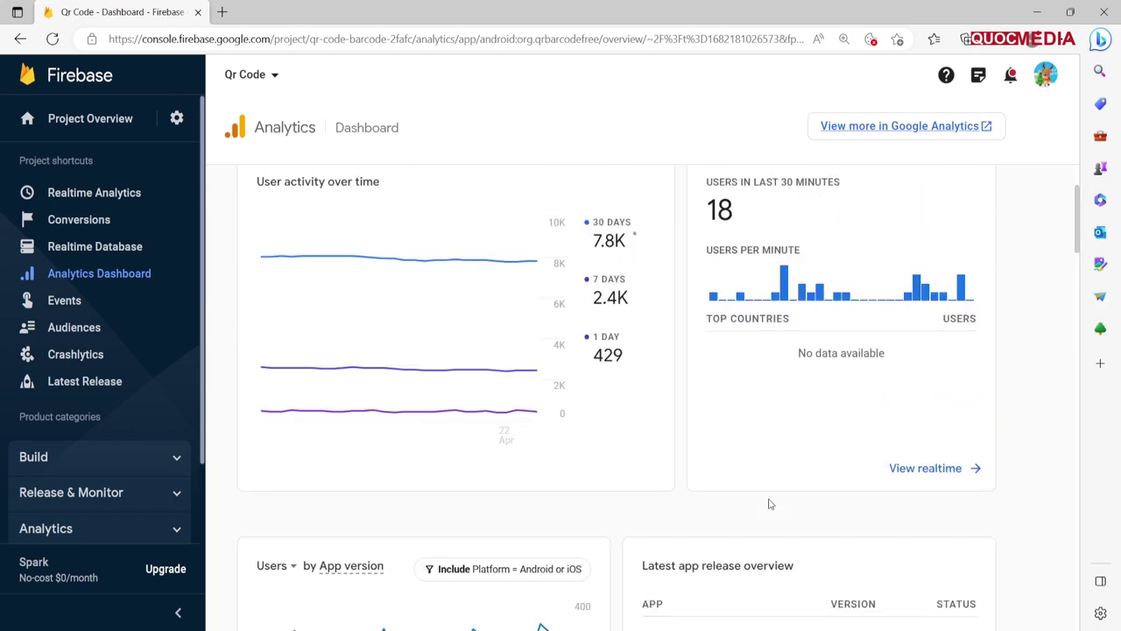
scroll(770, 504, down, 2)
scroll(770, 504, down, 3)
scroll(770, 504, down, 2)
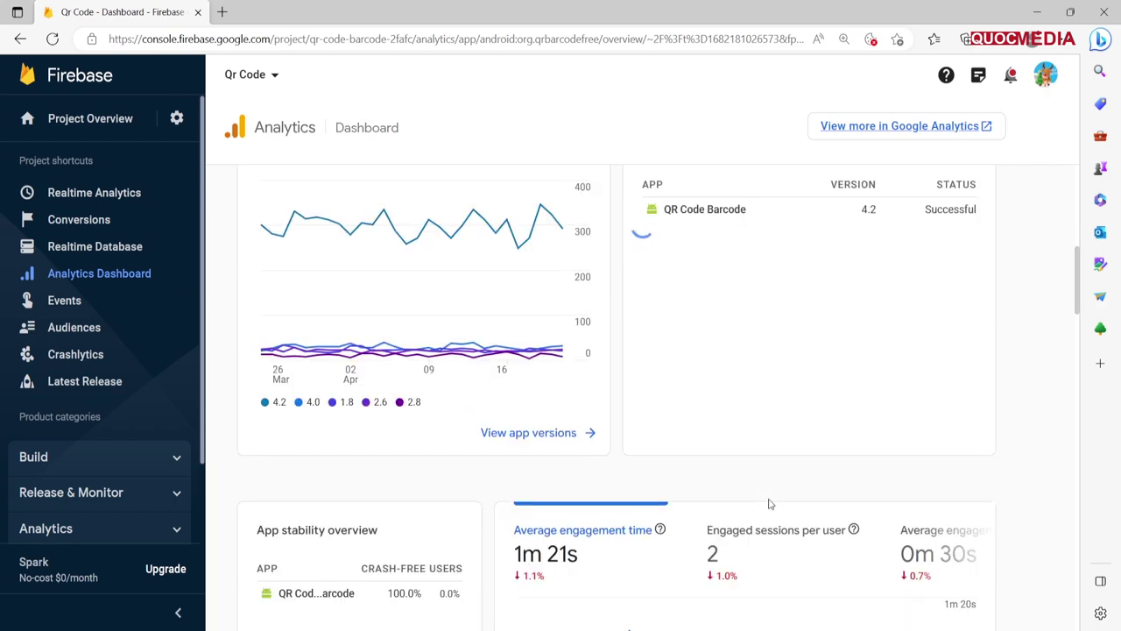
scroll(770, 504, down, 2)
scroll(763, 505, down, 4)
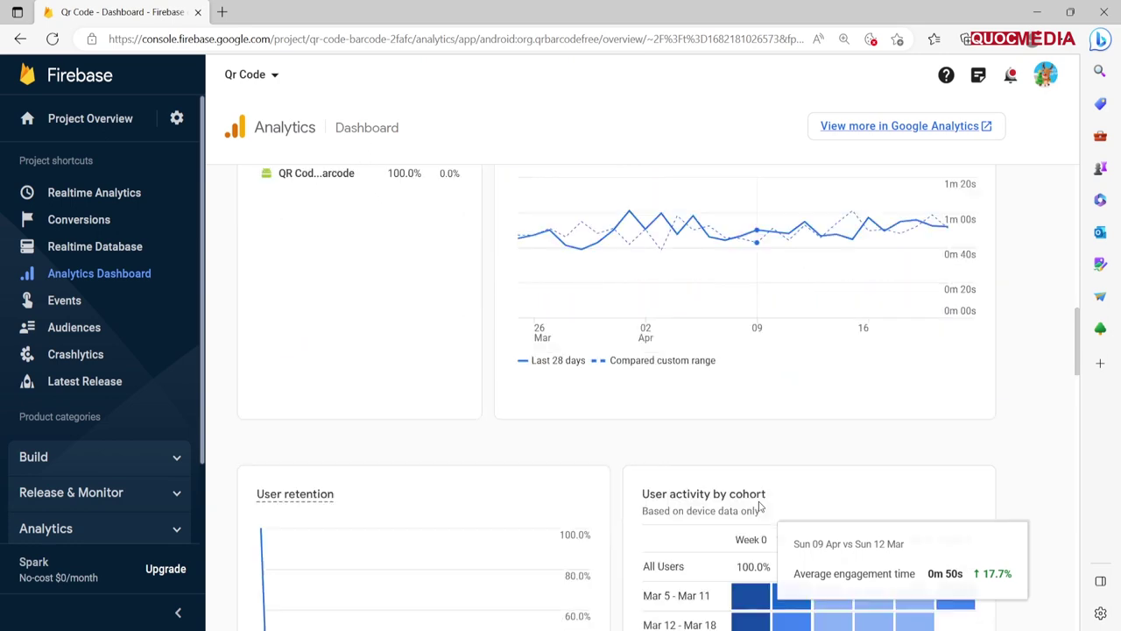
scroll(761, 506, down, 2)
scroll(760, 507, down, 2)
scroll(761, 507, down, 3)
scroll(760, 507, down, 3)
scroll(761, 507, down, 3)
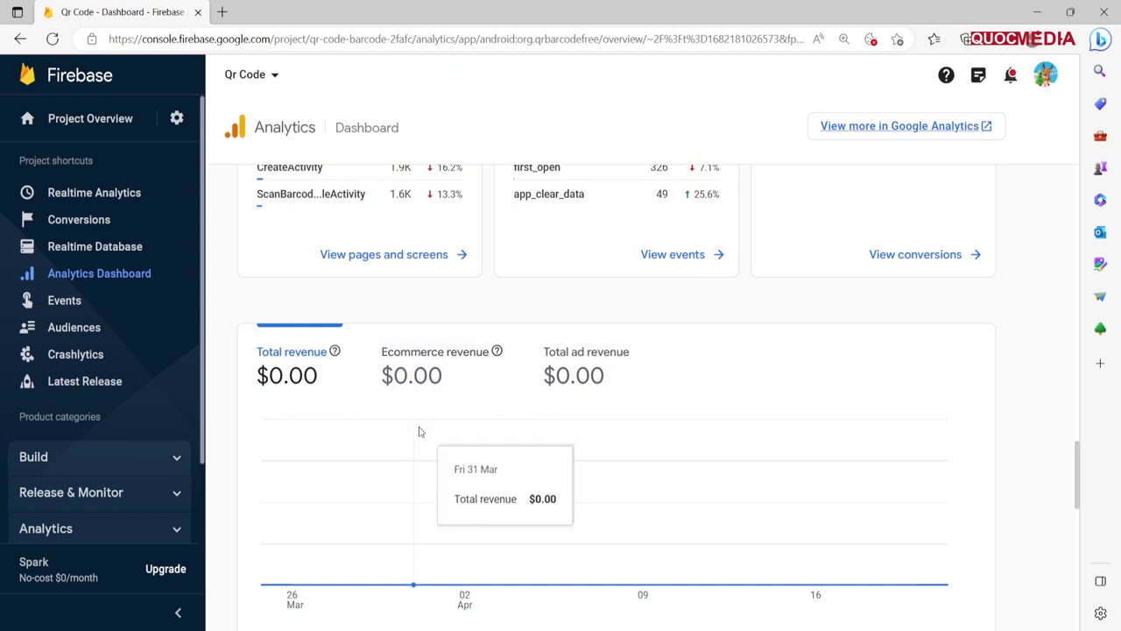
scroll(613, 403, up, 1)
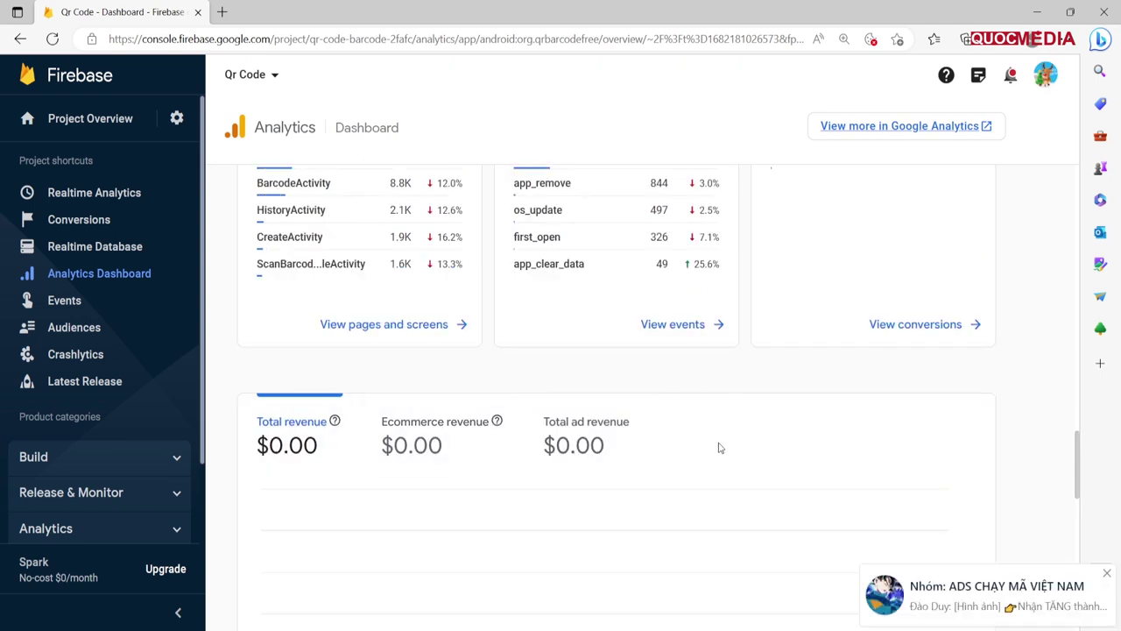
scroll(714, 445, up, 10)
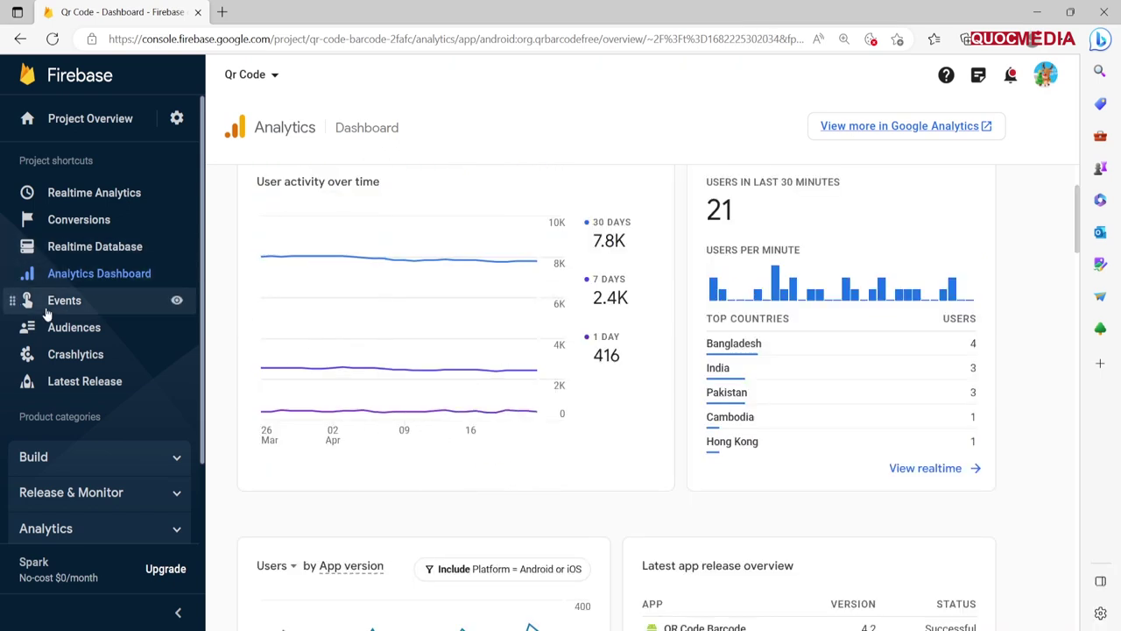
- Open Crashlytics and show crash data for the last 30 days
click(86, 359)
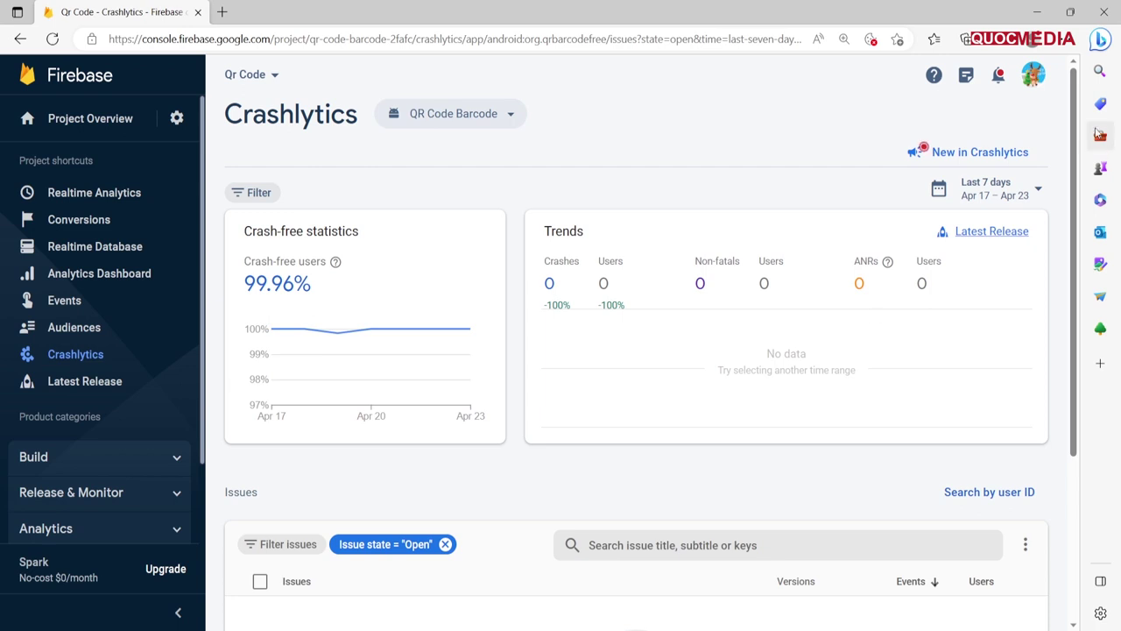
click(1014, 200)
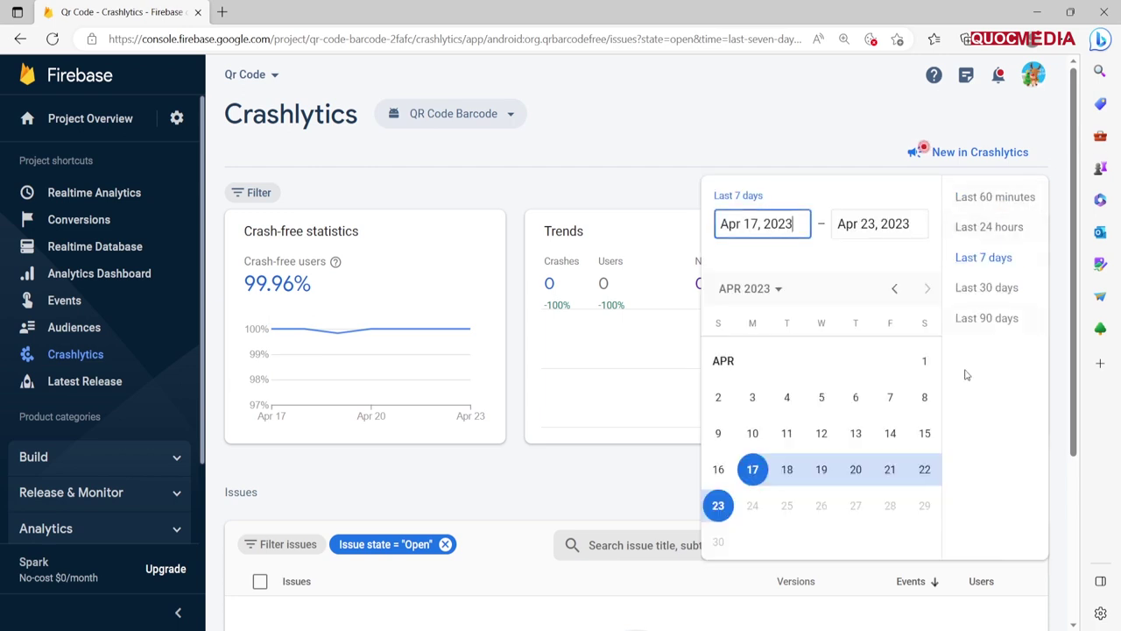
click(996, 297)
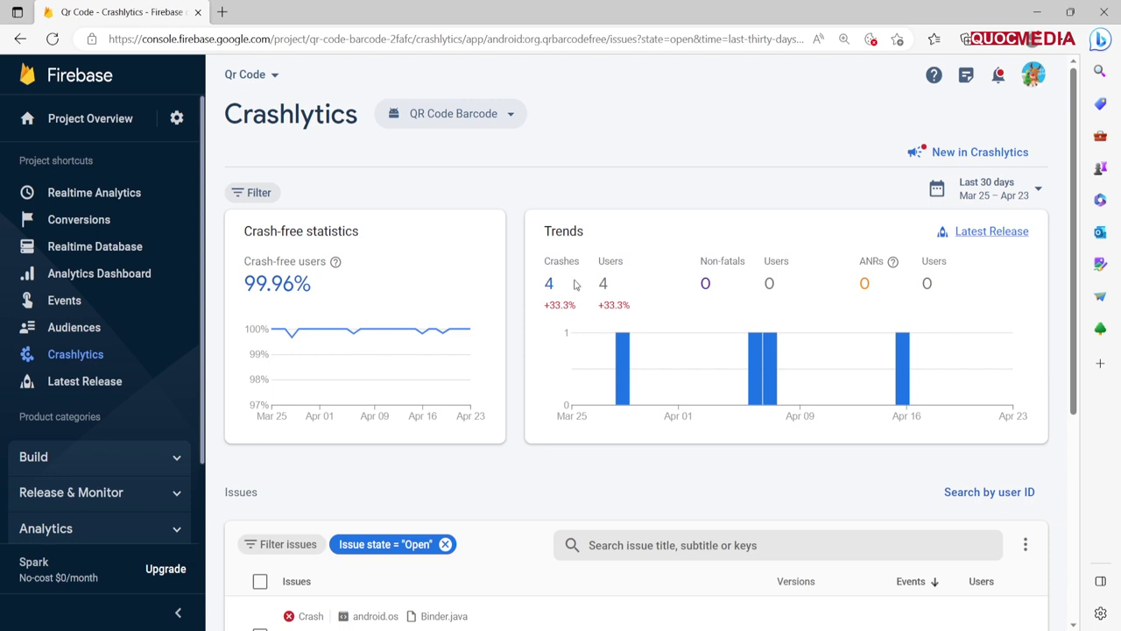
scroll(605, 438, down, 1)
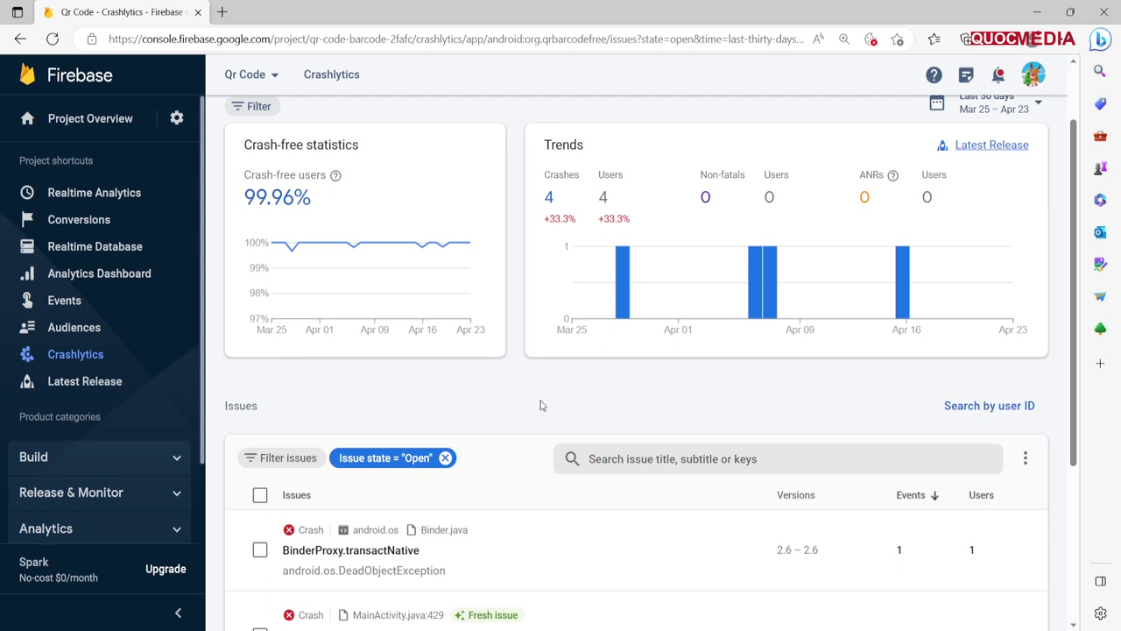
scroll(517, 408, down, 1)
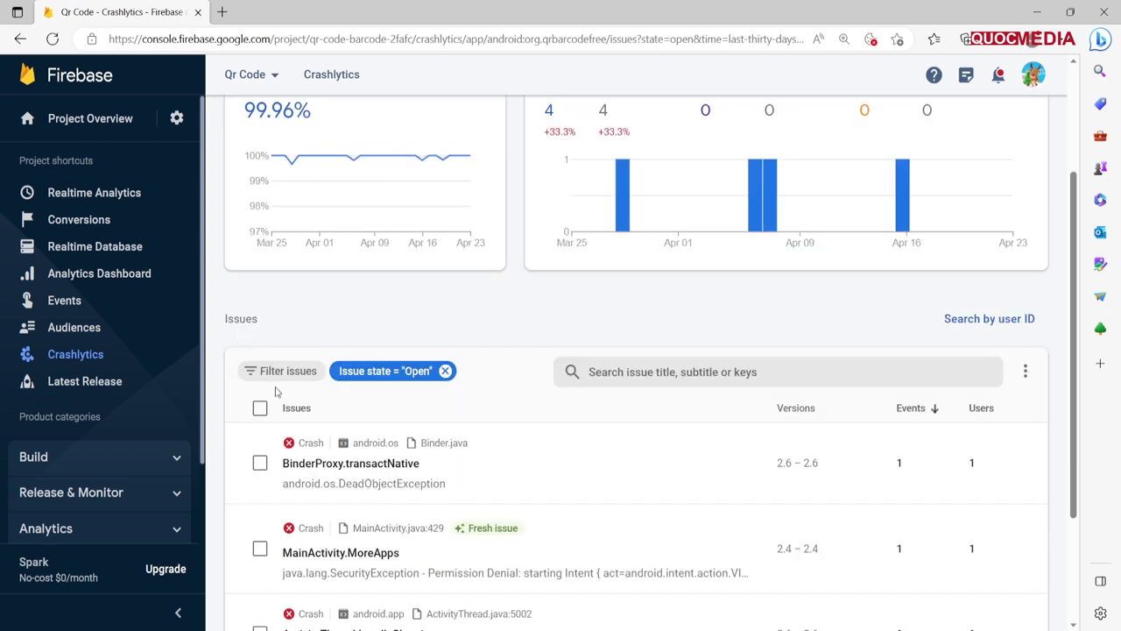
- Browse the device and operating system filter choices, then review the reloaded issues list
click(249, 373)
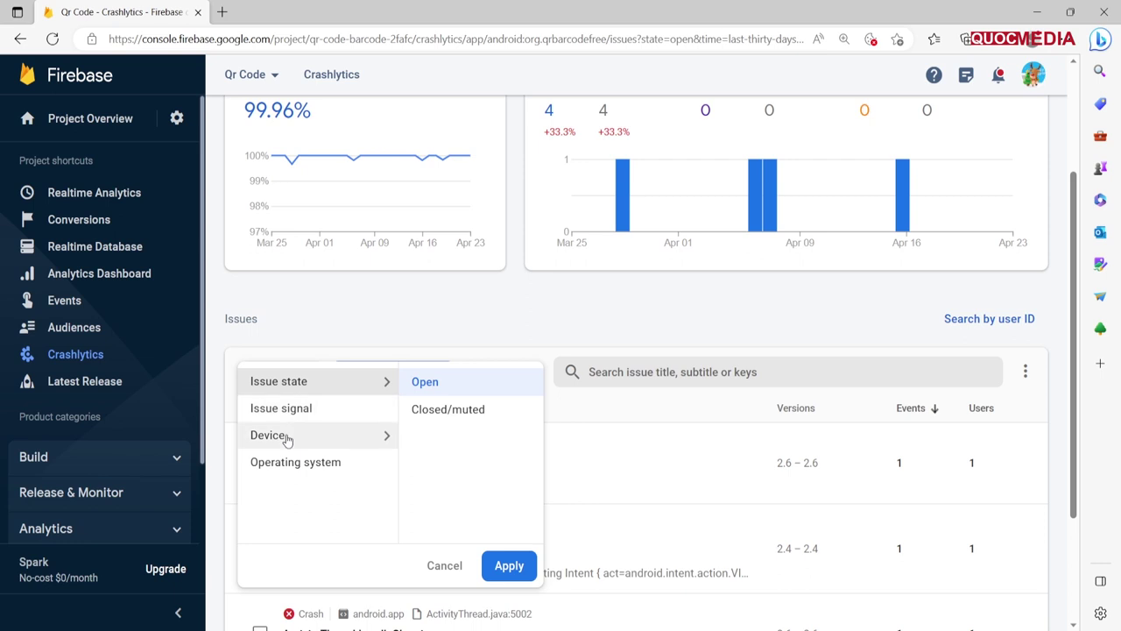
click(323, 442)
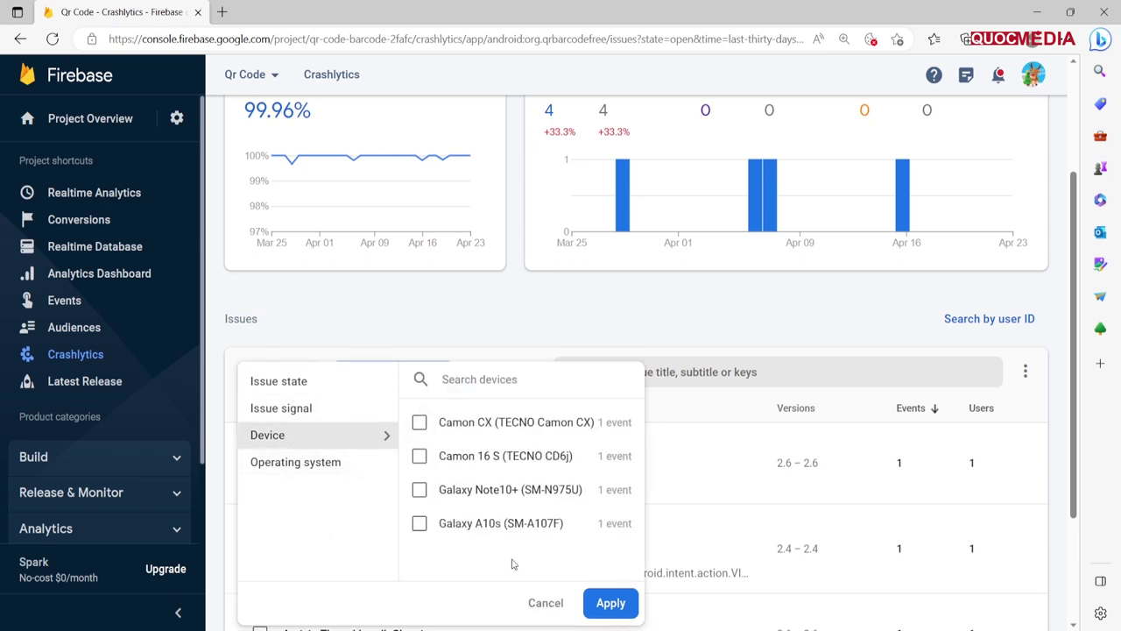
click(313, 464)
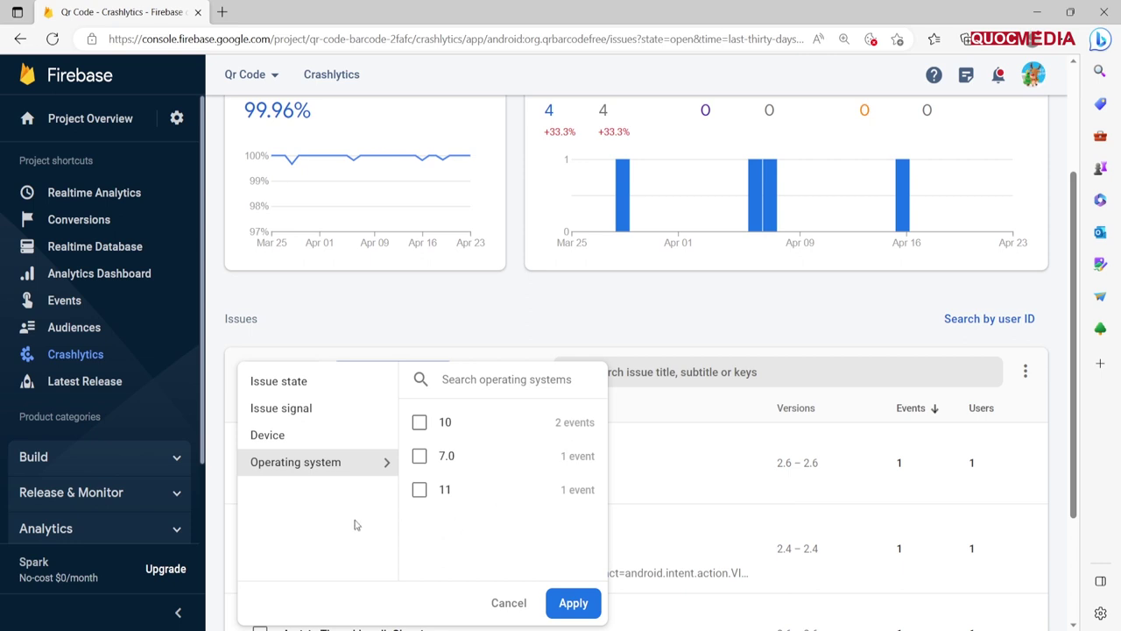
click(590, 605)
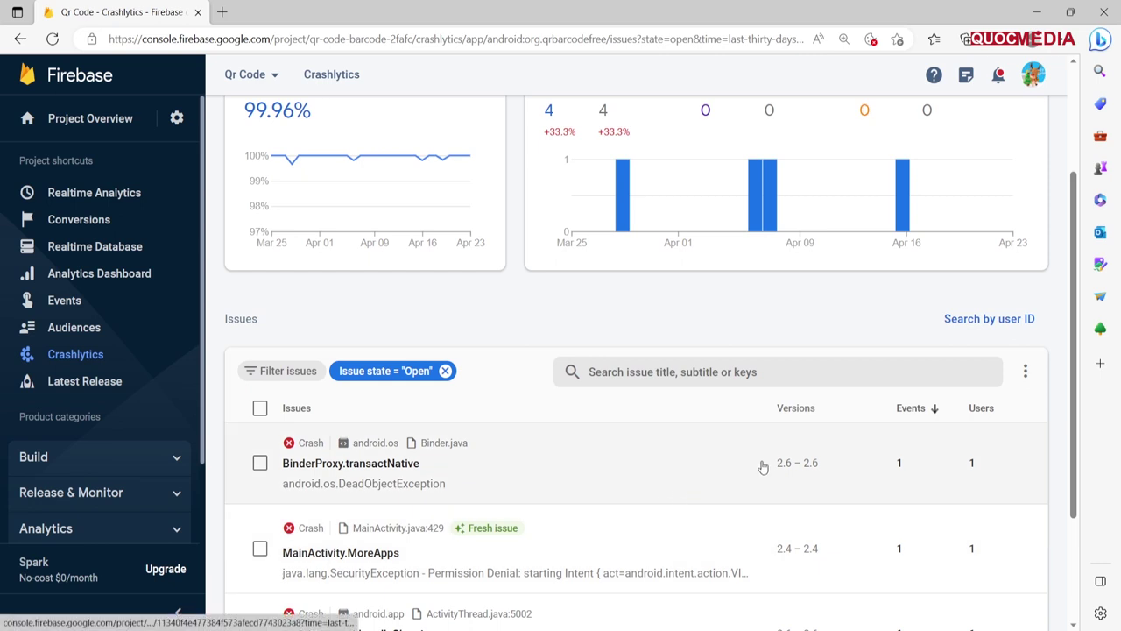
scroll(809, 495, down, 1)
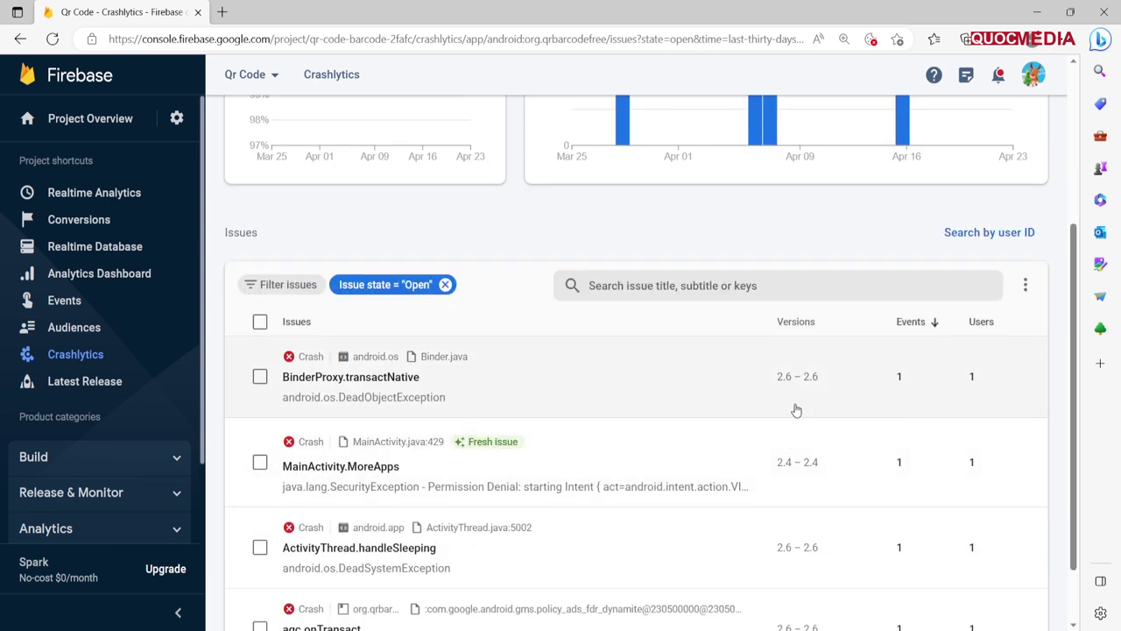
drag(780, 321, 823, 325)
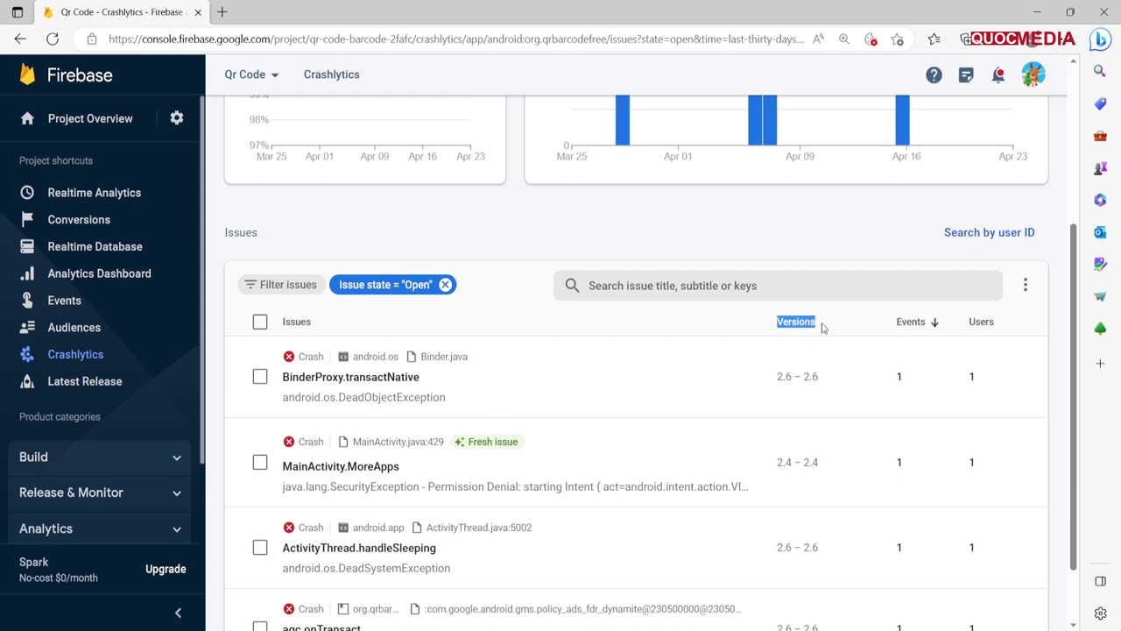
scroll(783, 454, down, 1)
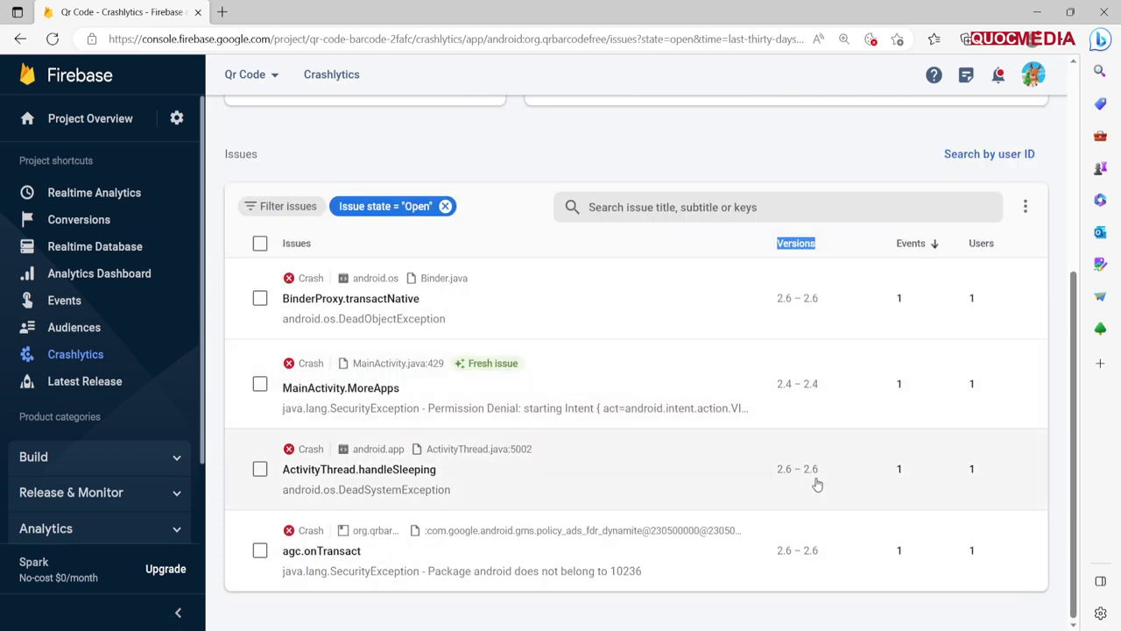
scroll(811, 495, up, 1)
scroll(807, 533, down, 1)
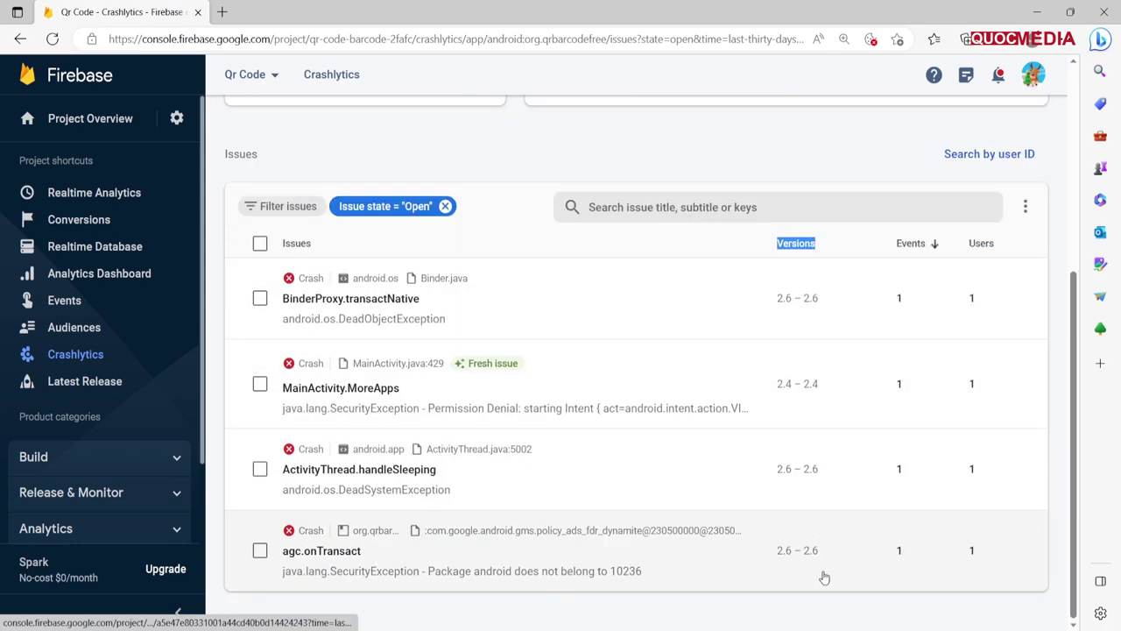
scroll(823, 576, up, 2)
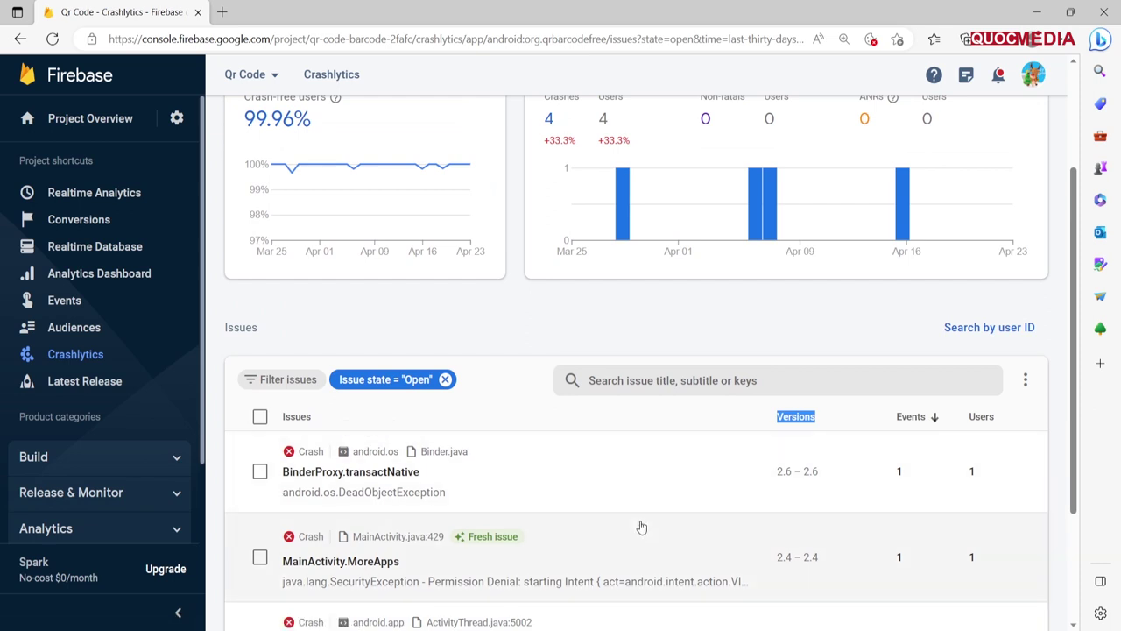
- Remove the Open issues filter and filter issues to the Galaxy Note10+ (SM-N975U)
click(445, 380)
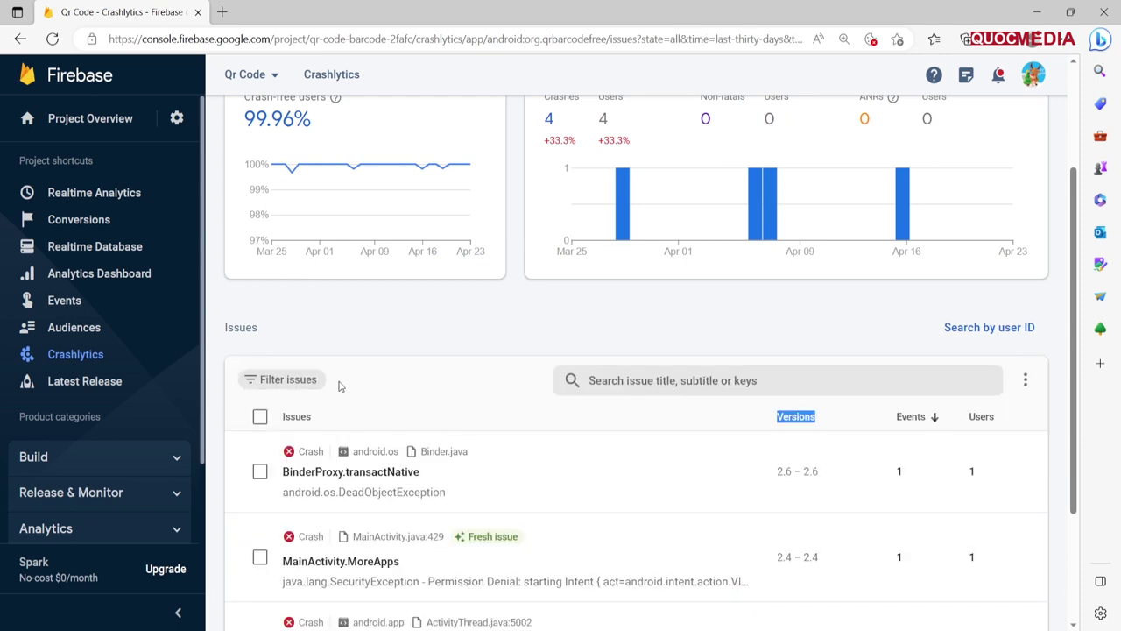
click(270, 379)
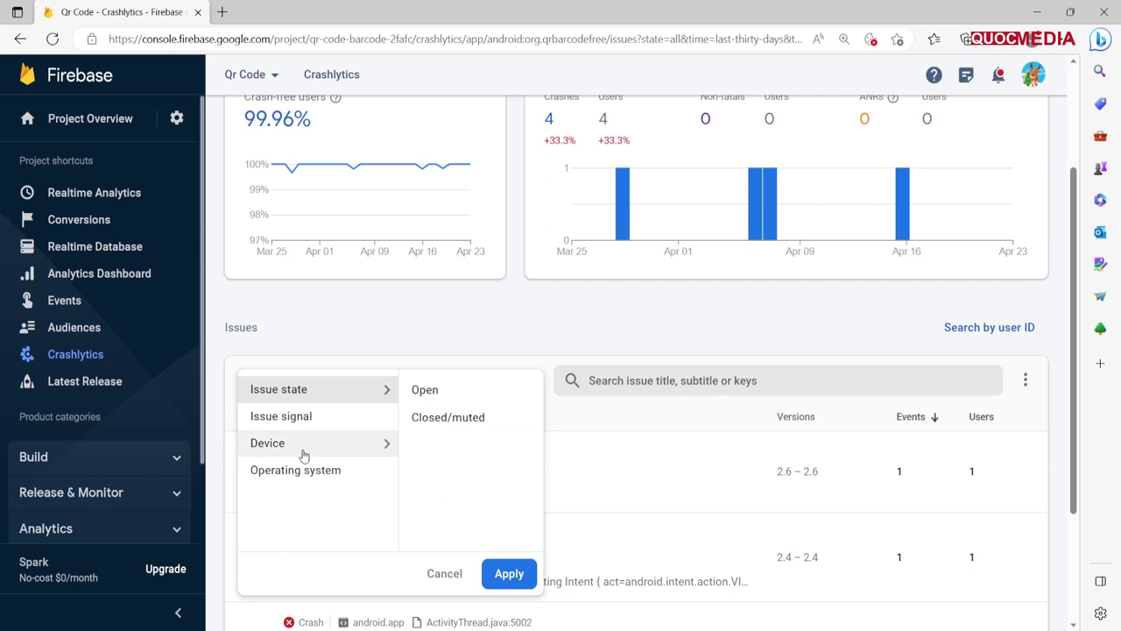
click(306, 448)
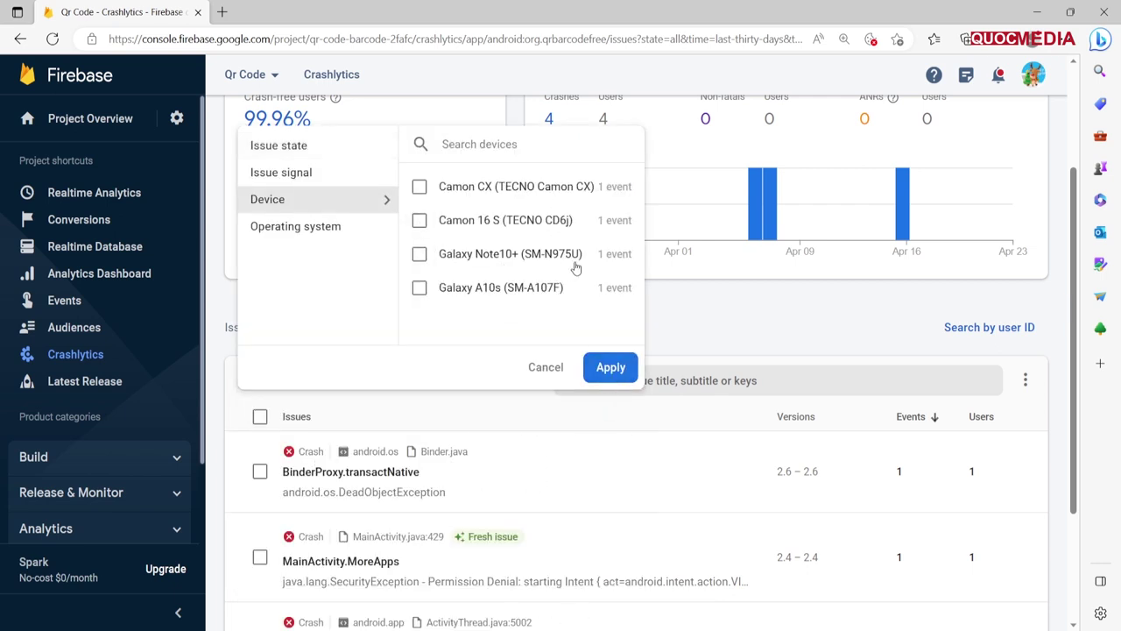
click(417, 254)
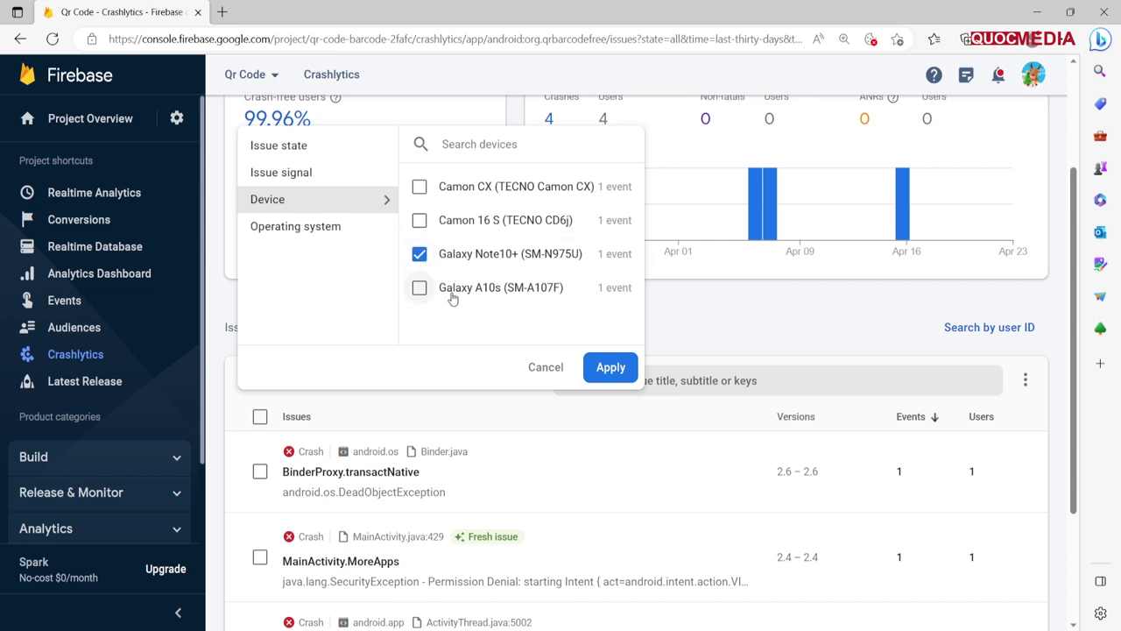
click(611, 367)
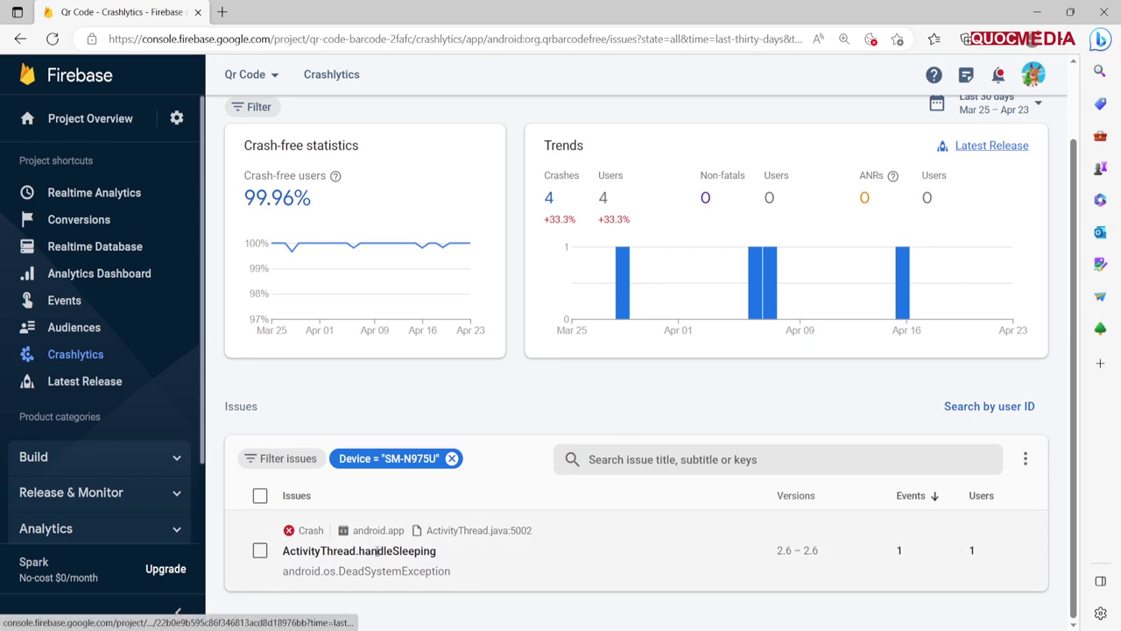
- Inspect the ActivityThread.handleSleeping crash: app version 2.6, Keys, Logs, Data, then stack trace
click(974, 567)
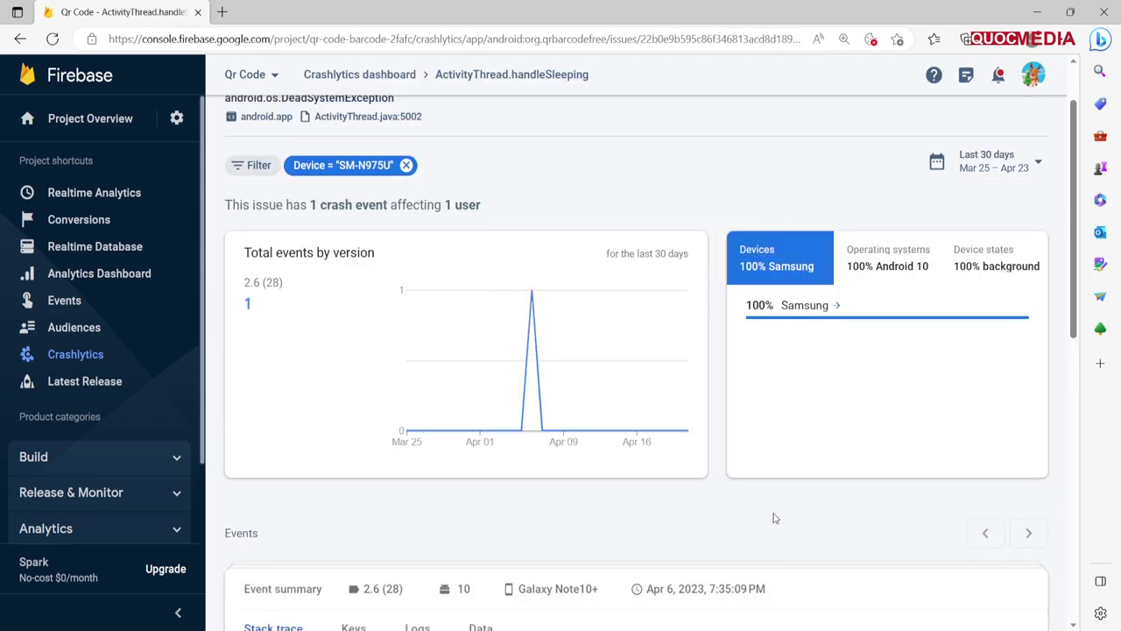
scroll(701, 519, down, 2)
scroll(701, 519, down, 3)
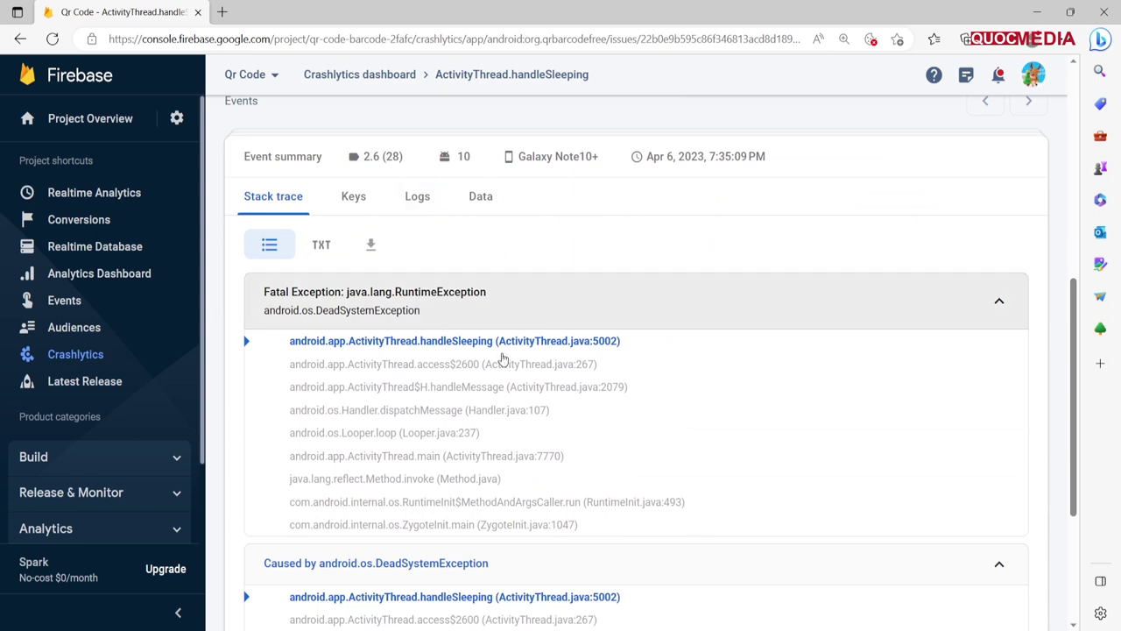
double_click(368, 157)
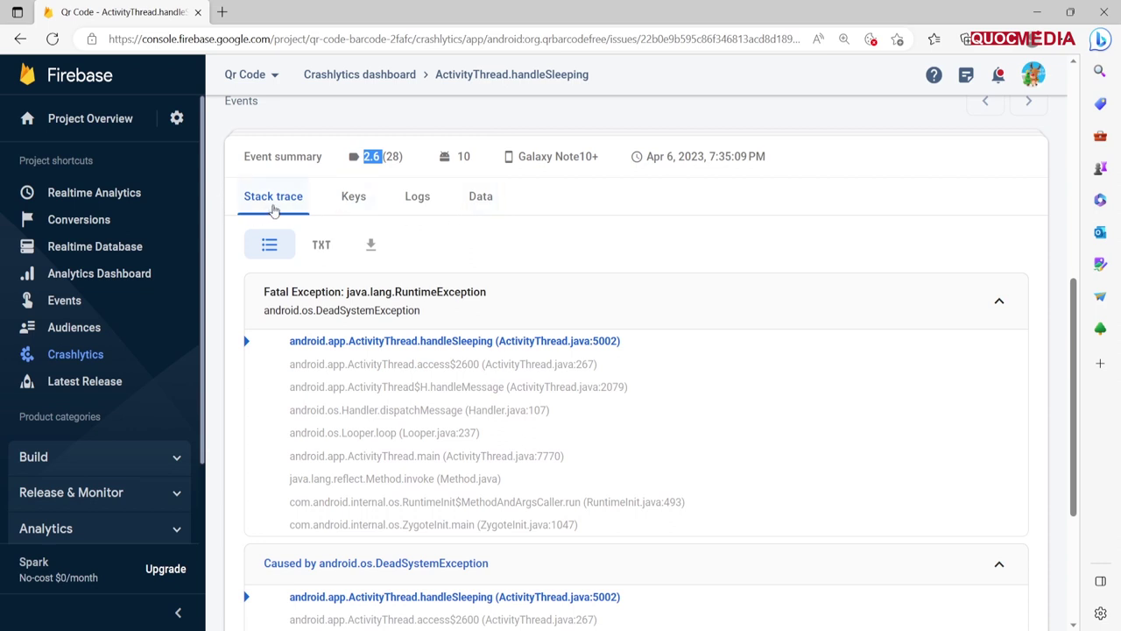
click(365, 203)
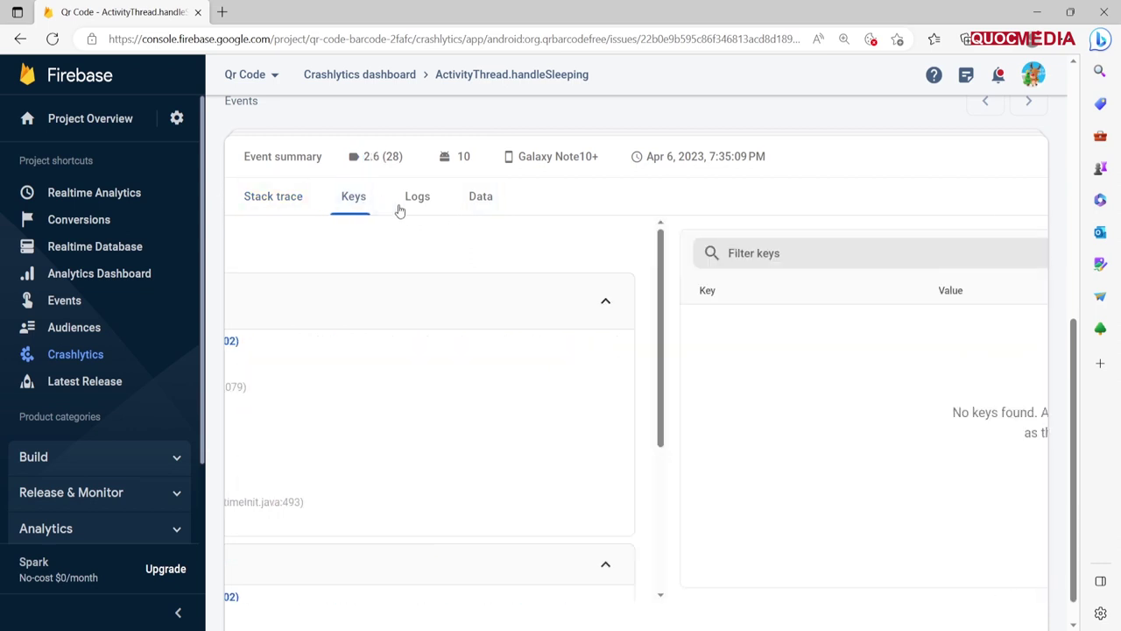
click(417, 203)
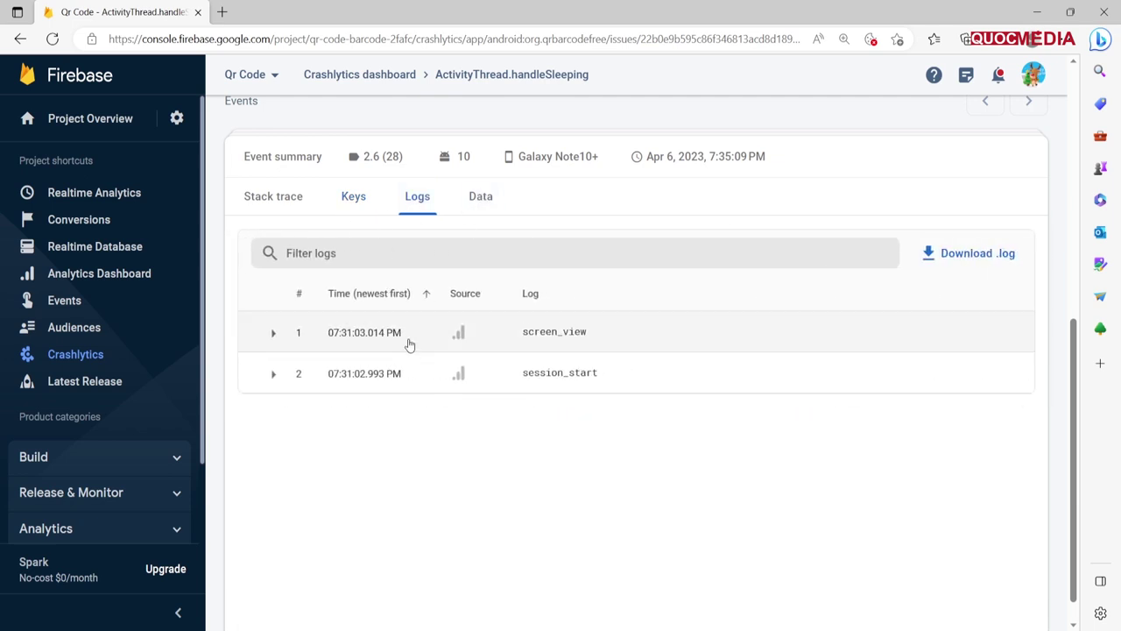
click(480, 207)
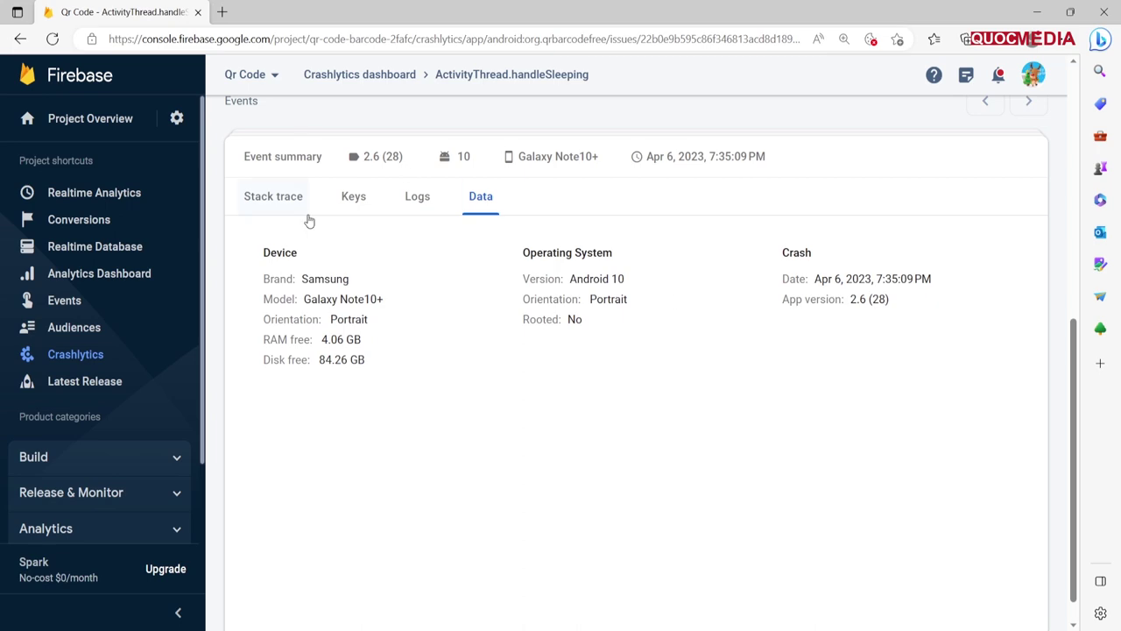
click(277, 200)
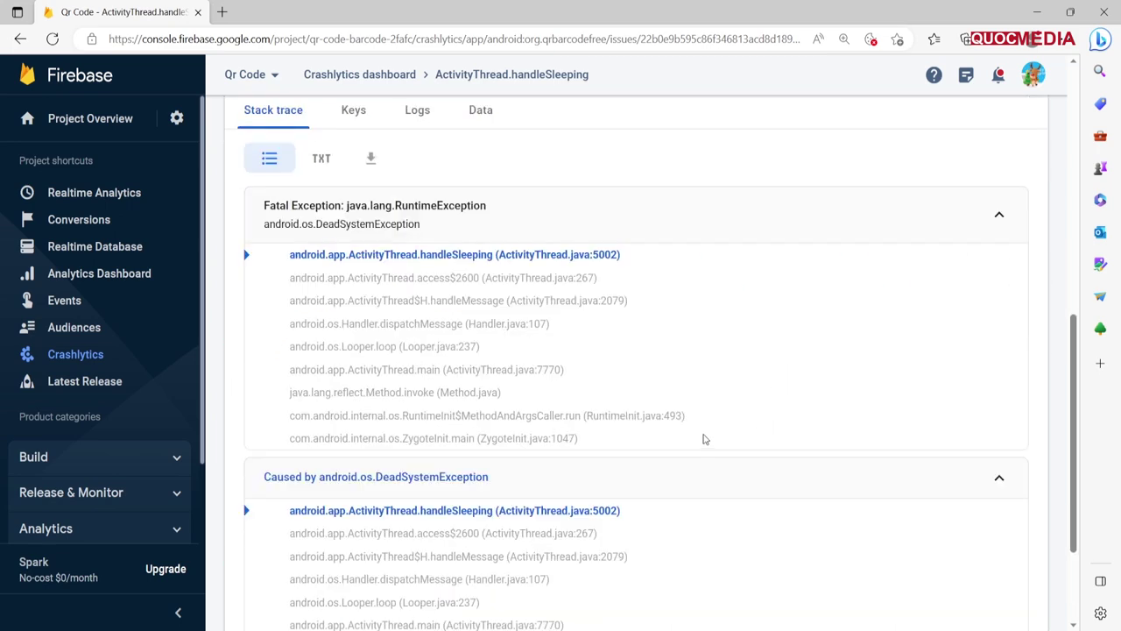
scroll(704, 438, up, 5)
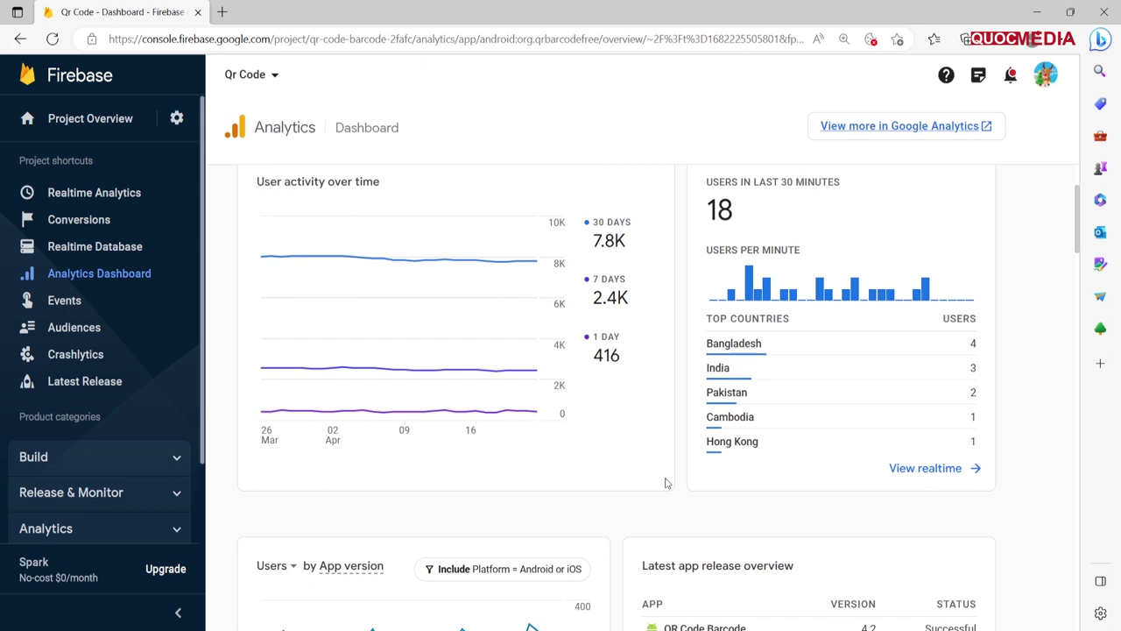
mouse_move(722, 455)
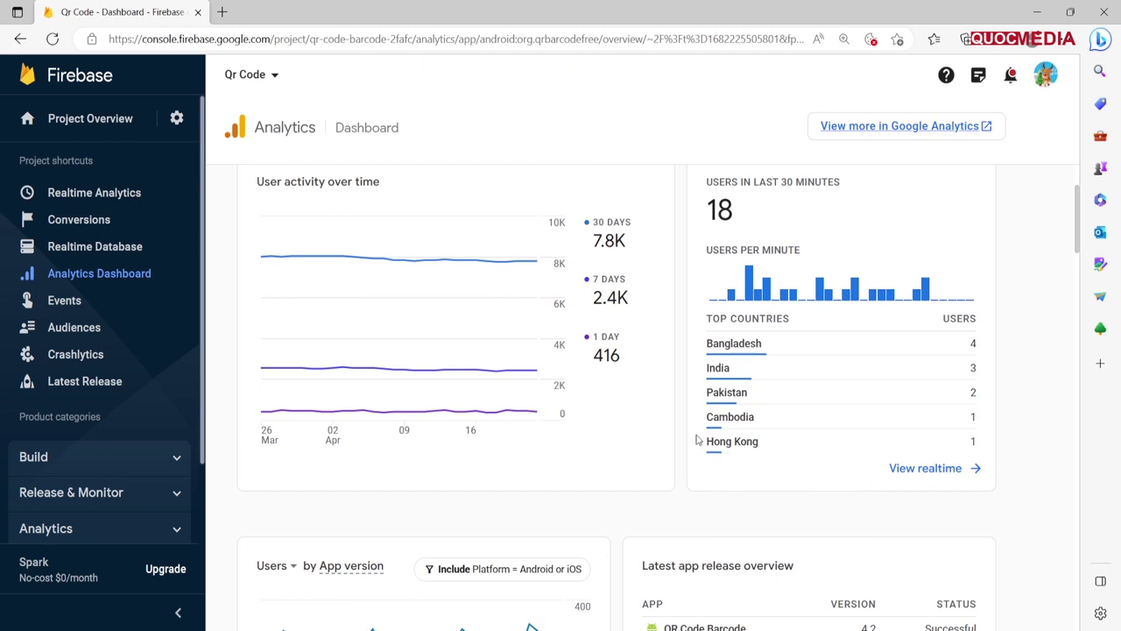